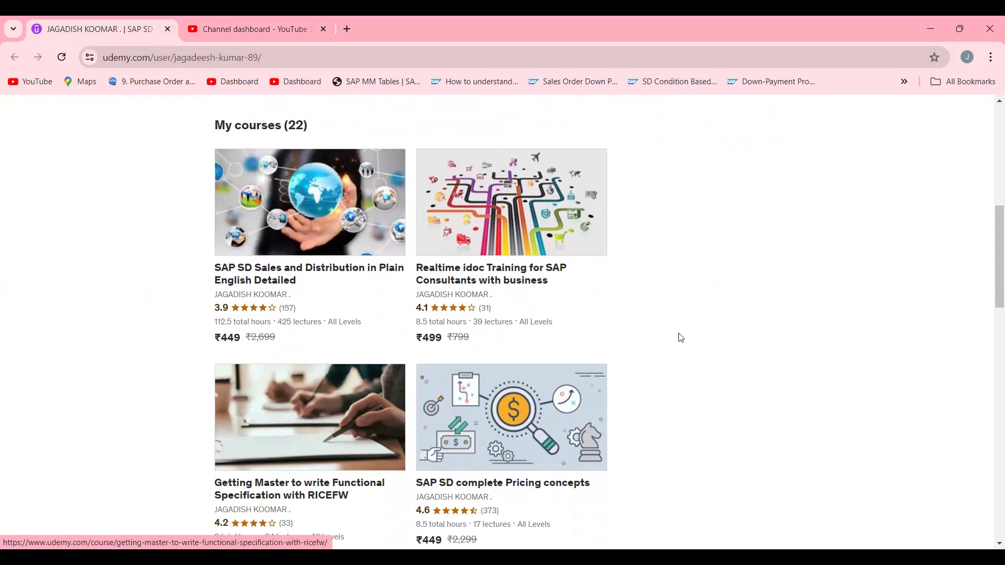
pyautogui.scroll(-5, 991, 262)
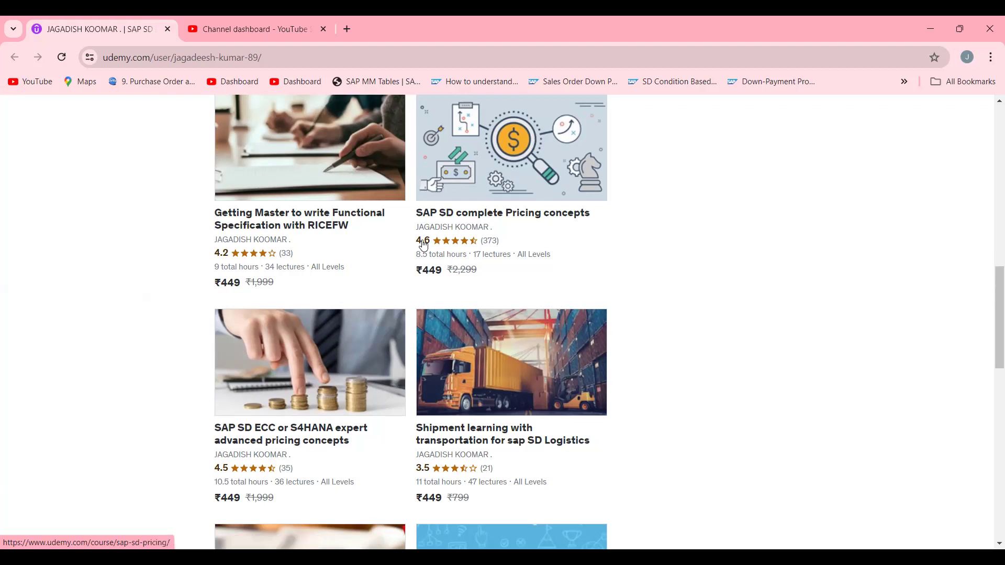
pyautogui.click(989, 218)
pyautogui.moveTo(995, 209); pyautogui.dragTo(975, 184)
pyautogui.scroll(5, 976, 188)
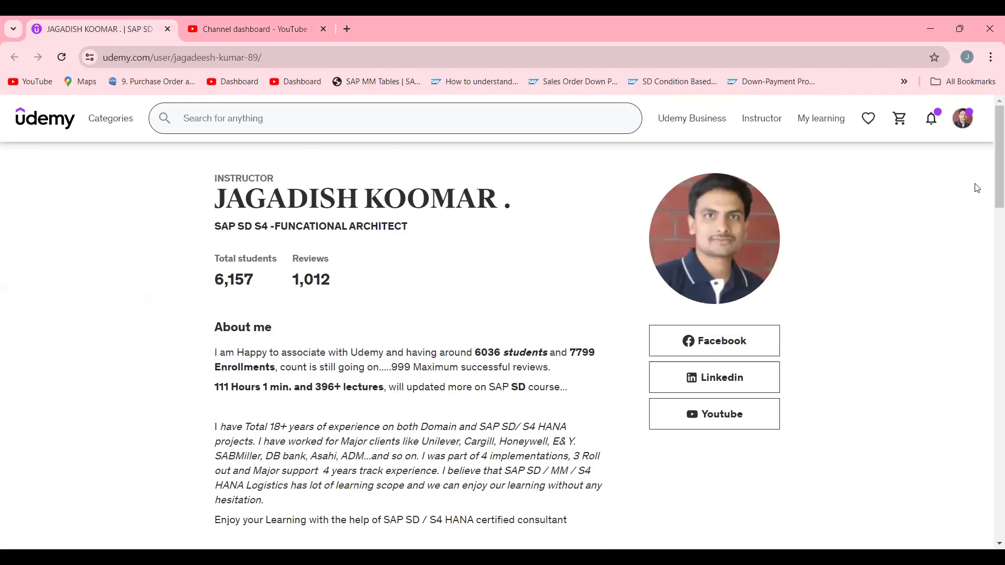
# Switch to SAP and open the most recently used billing document in change mode with transaction VF02.
pyautogui.hotkey('alt', 'Tab')
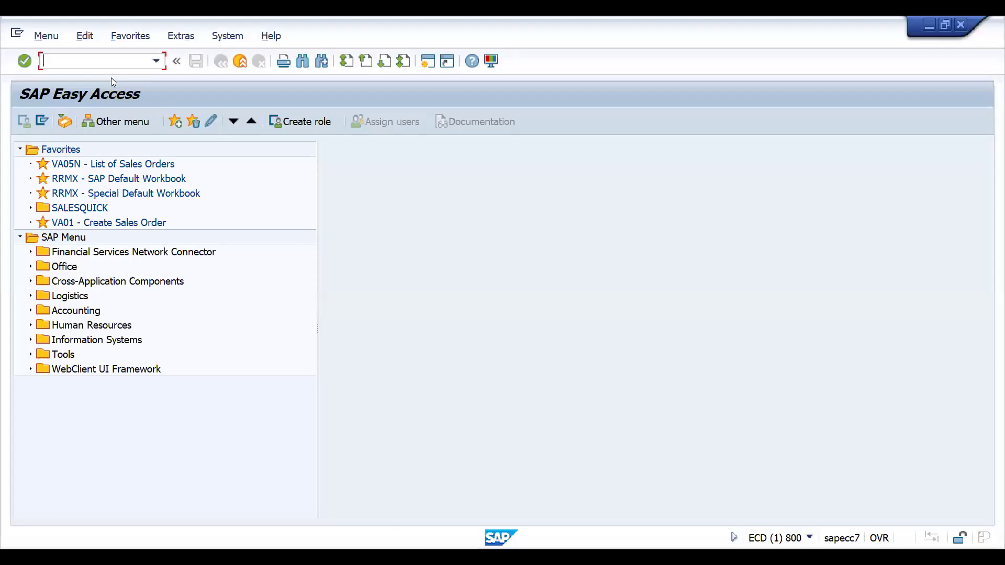
pyautogui.write('/nvf02')
pyautogui.press('Return')
pyautogui.press('space')
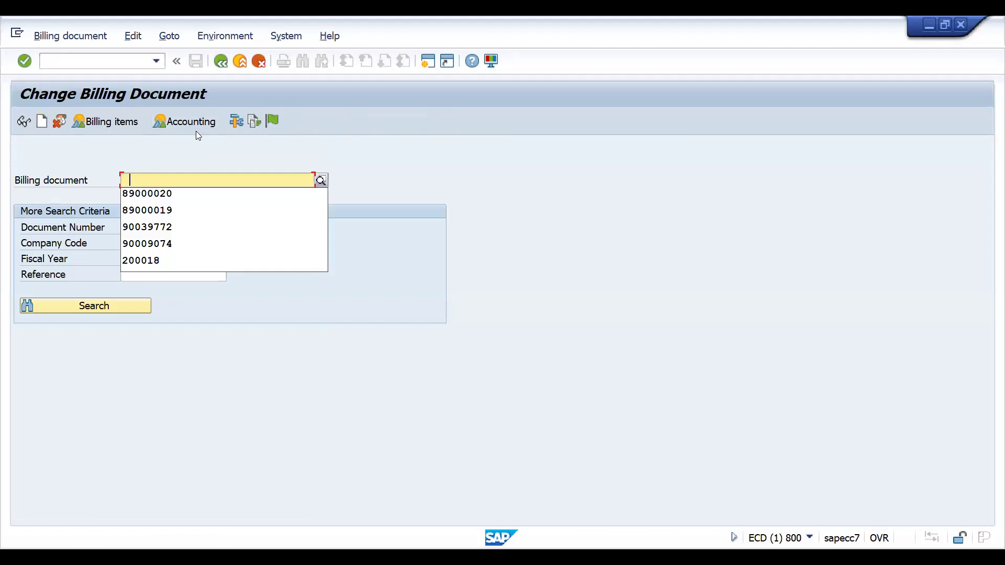
pyautogui.press('Down')
pyautogui.press('Return')
pyautogui.press('Return')
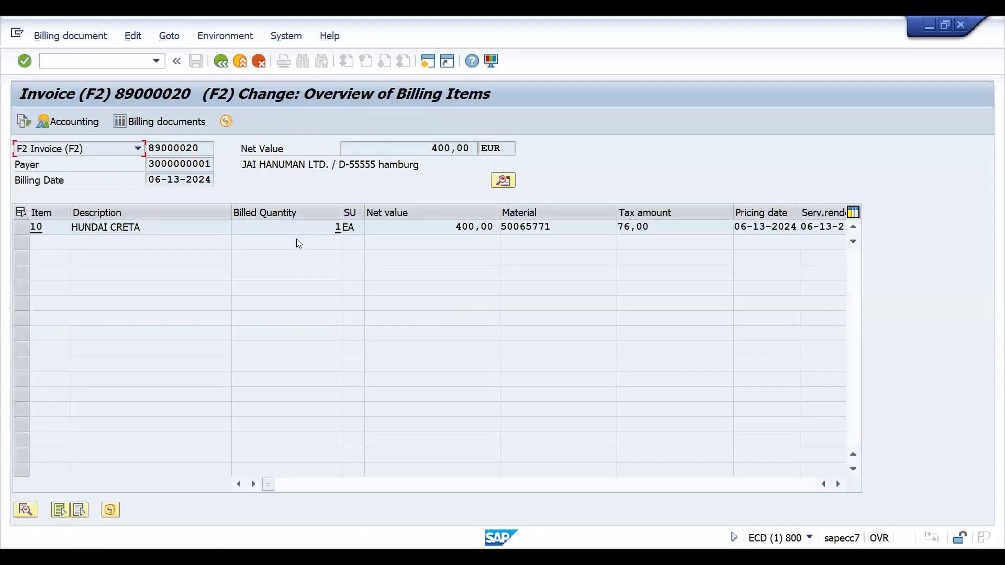
# Examine the posting status options in the invoice's header data and return to the Change Billing Document initial screen.
pyautogui.click(503, 181)
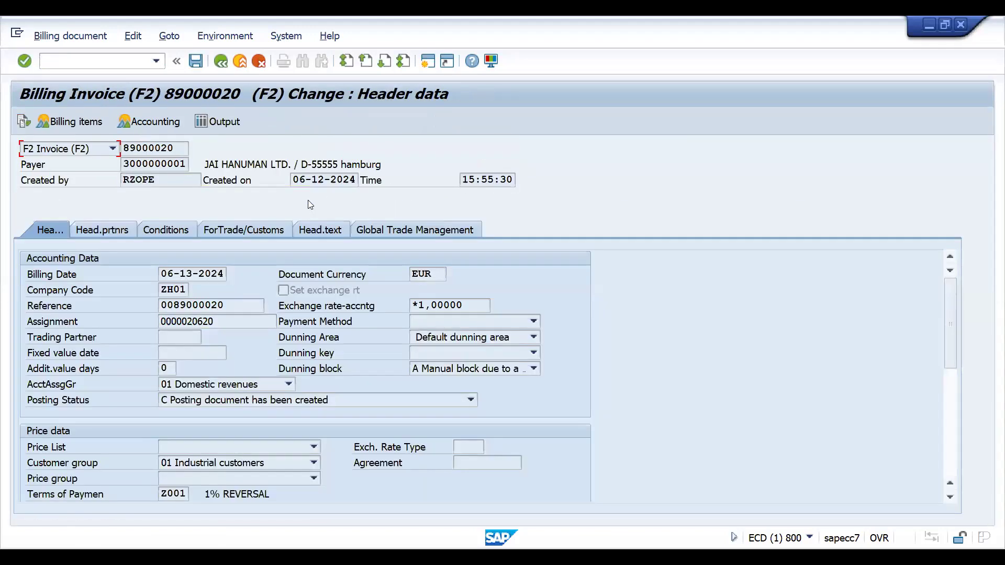
pyautogui.click(250, 398)
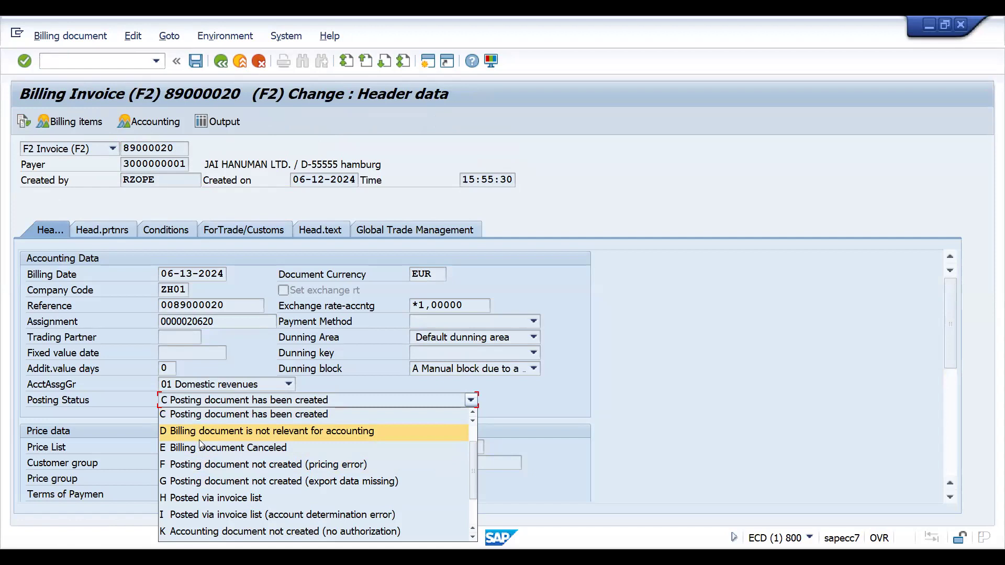
pyautogui.click(229, 65)
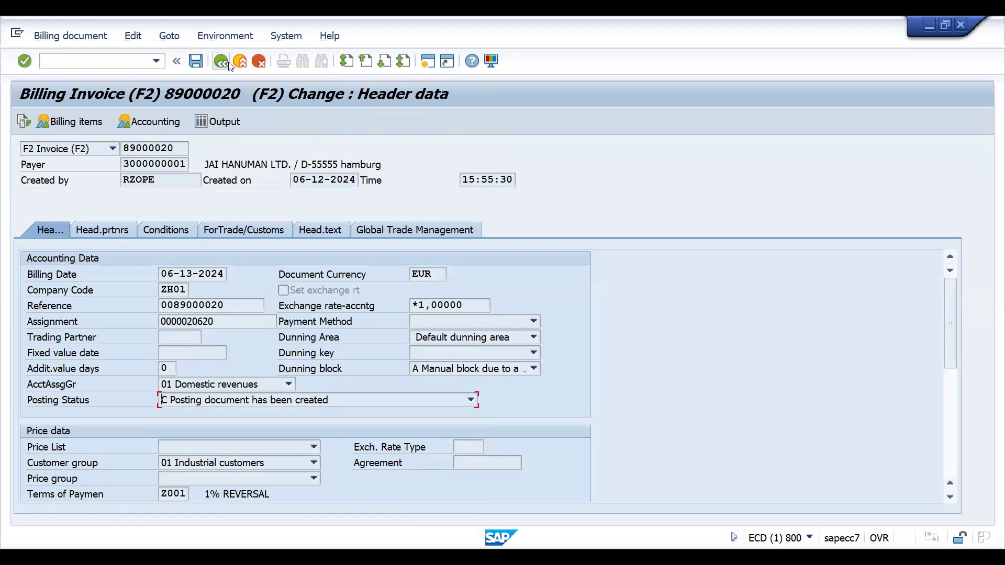
pyautogui.click(229, 65)
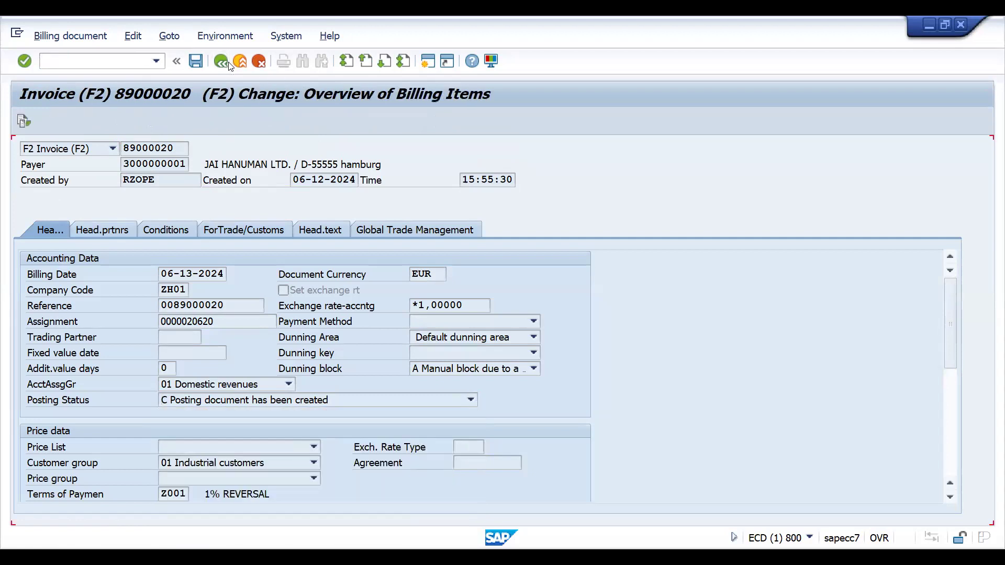
pyautogui.click(229, 65)
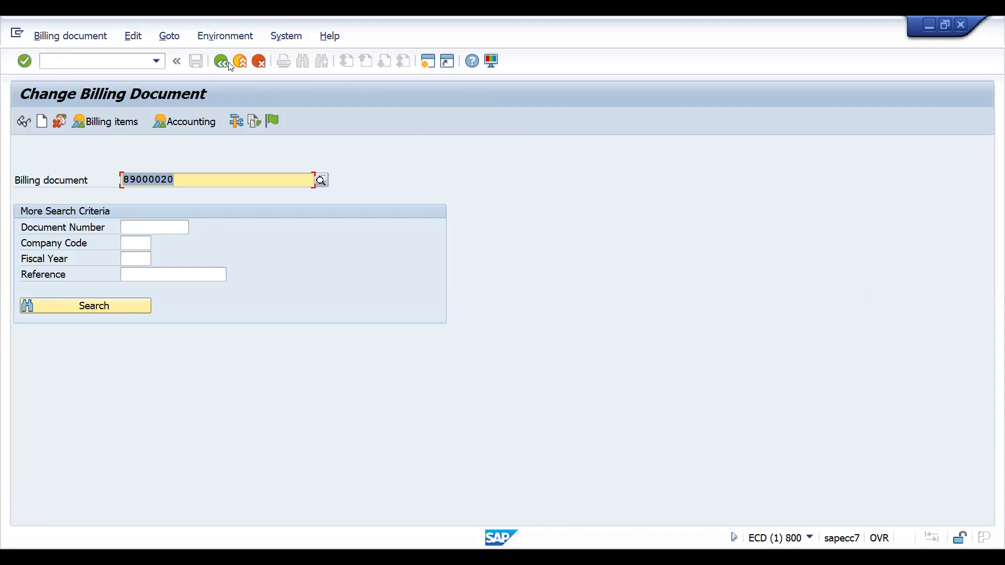
# Start creating a sales order with transaction VA01 and order type zor1.
pyautogui.click(85, 59)
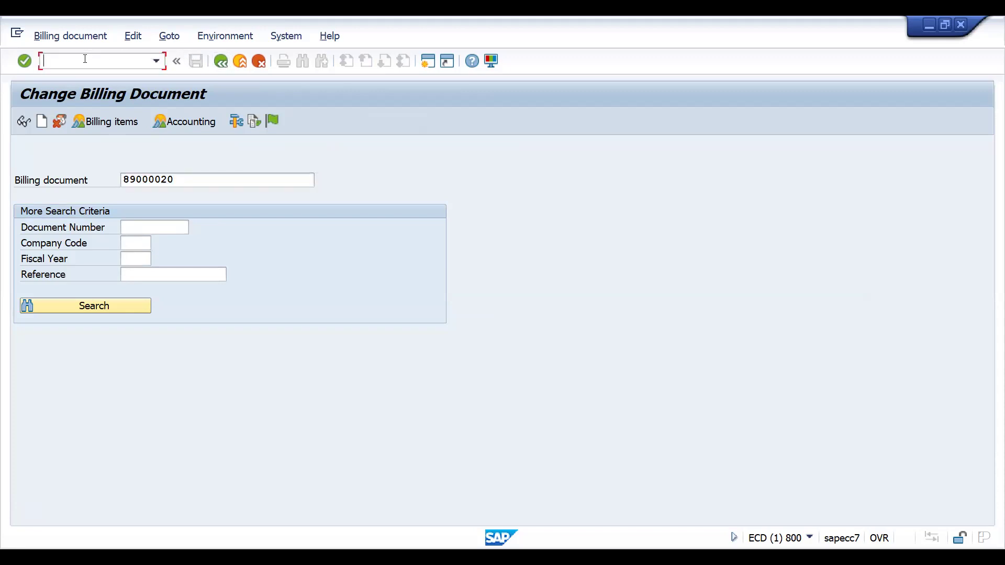
pyautogui.write('/nva01')
pyautogui.press('Return')
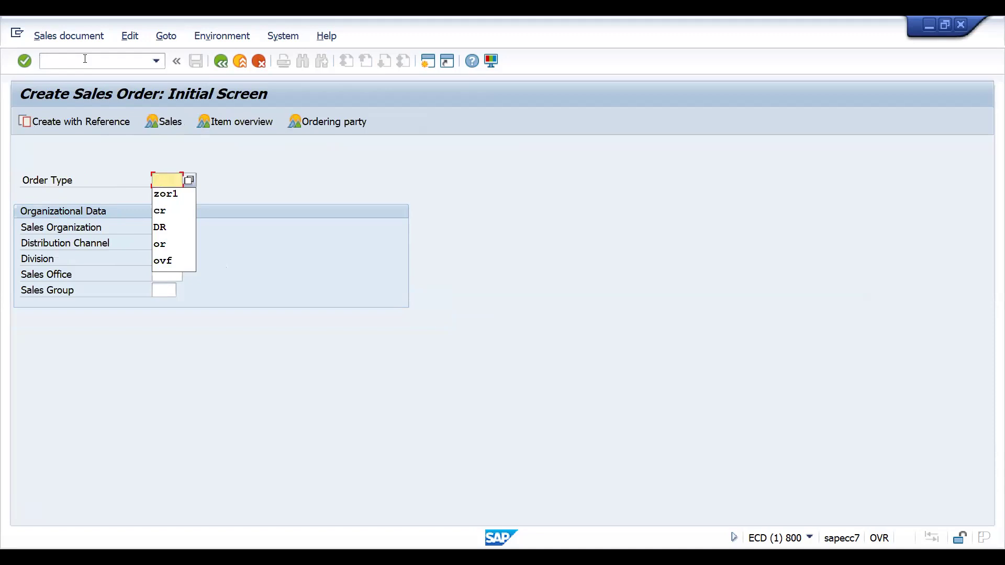
pyautogui.press('Down')
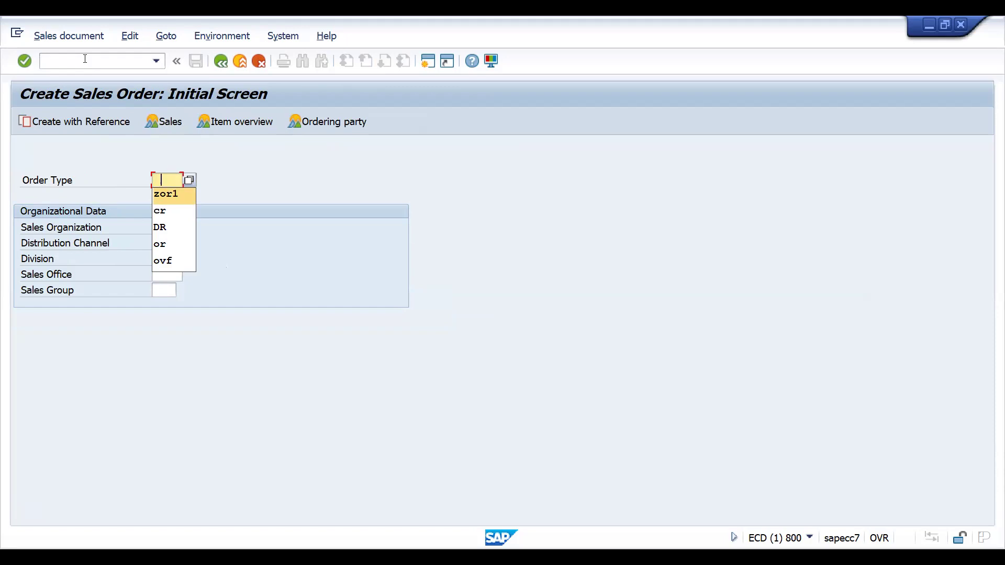
pyautogui.press('Return')
pyautogui.press('Return')
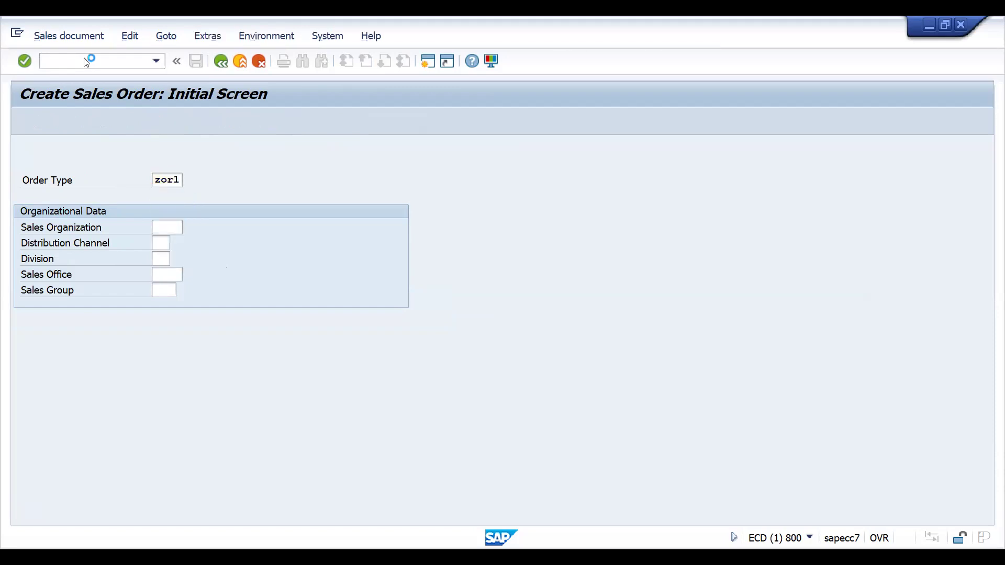
# Fill in the sold-to party from the previous entries and set the PO number to cratest.
pyautogui.press('Down')
pyautogui.press('Return')
pyautogui.press('Return')
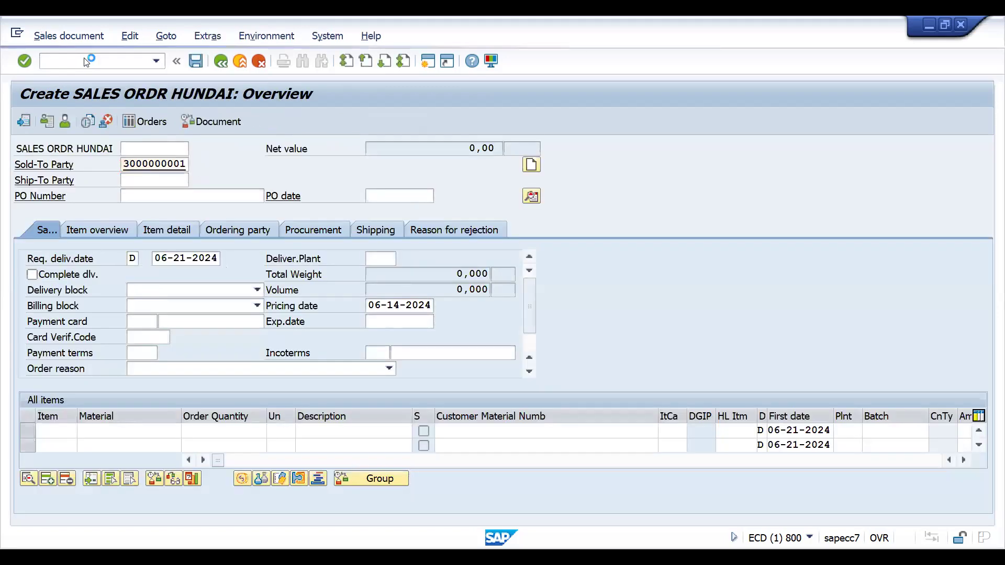
pyautogui.press('Return')
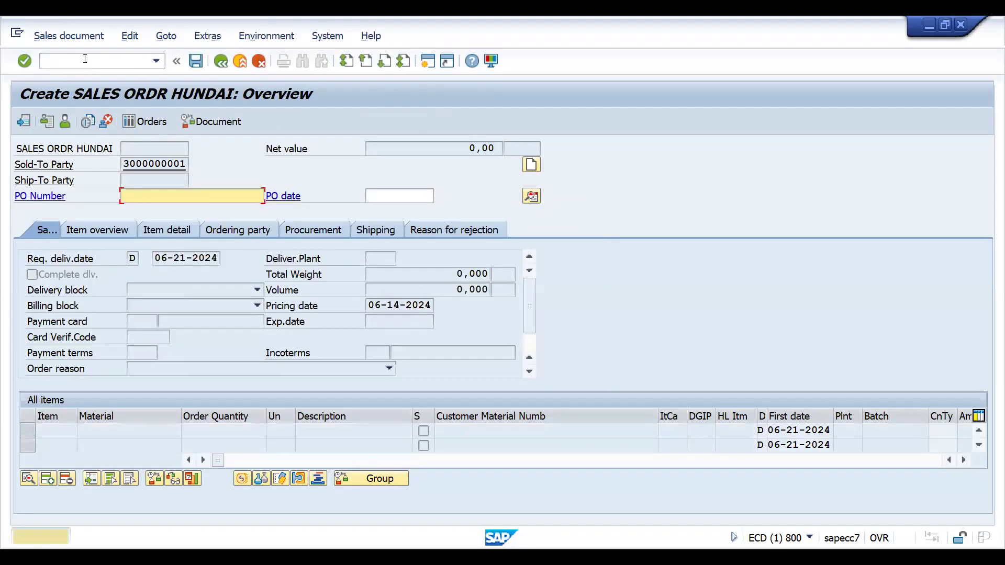
pyautogui.press('Down')
pyautogui.press('Return')
pyautogui.press('Return')
# Add material 50065771 with order quantity 1 to the sales order and save it.
pyautogui.press('Down')
pyautogui.press('Return')
pyautogui.press('Tab')
pyautogui.write('1')
pyautogui.press('Return')
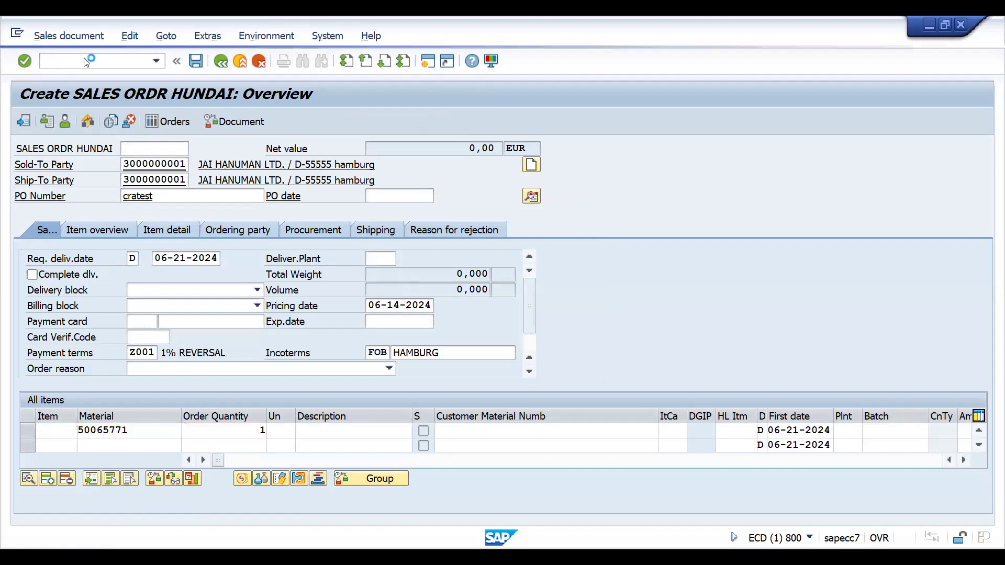
pyautogui.click(196, 61)
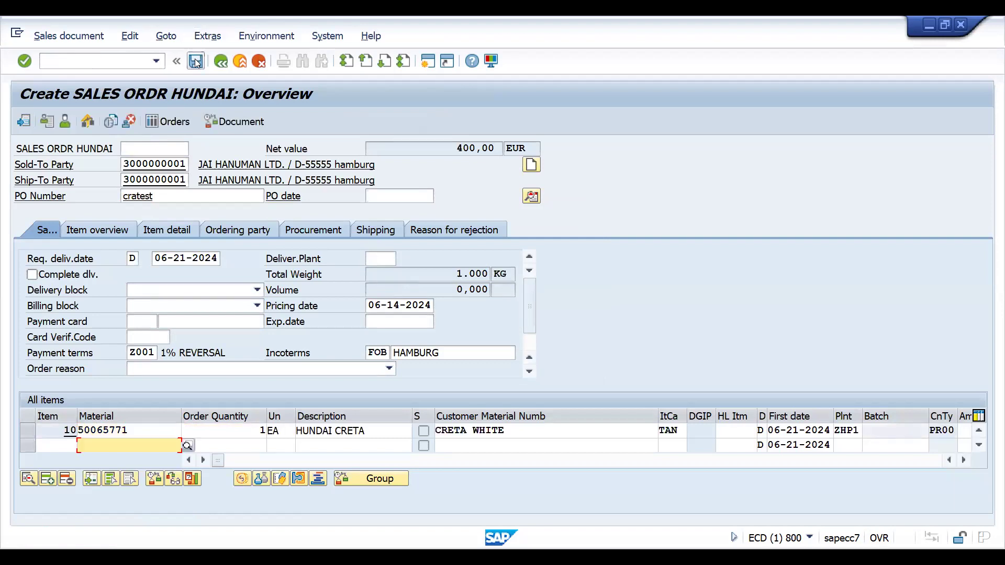
# Open transaction VA02 to look up the number of the saved sales order.
pyautogui.click(79, 62)
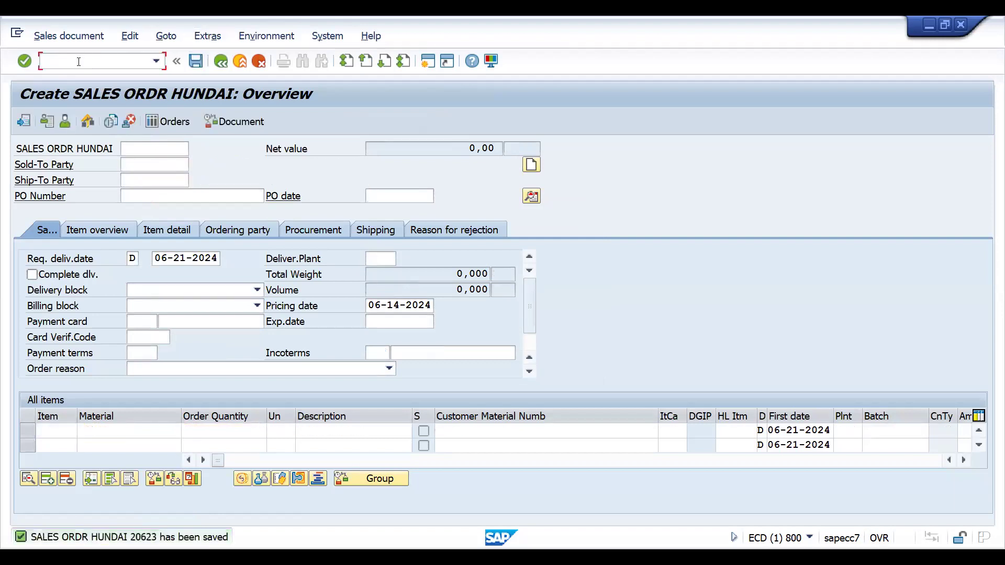
pyautogui.write('/nva02')
pyautogui.press('Return')
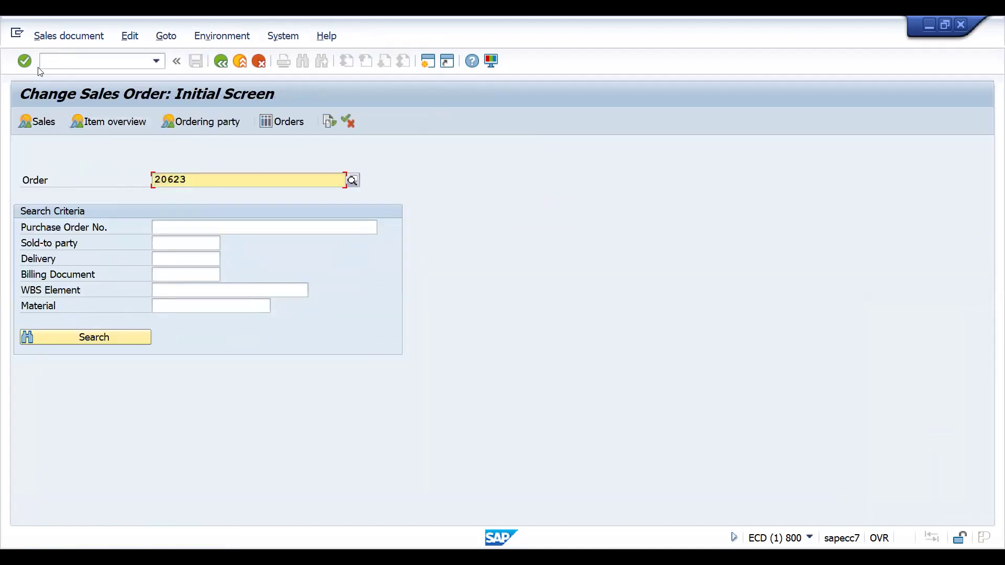
# Open transaction VF01 and enter the saved sales order's number as the document to process.
pyautogui.click(68, 62)
pyautogui.write('/nv')
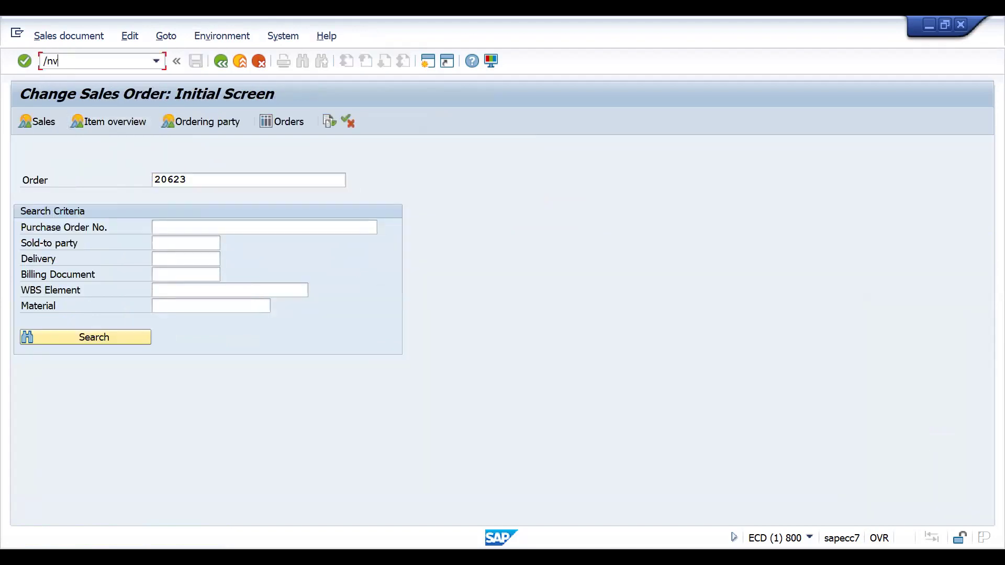
pyautogui.write('f01')
pyautogui.press('Return')
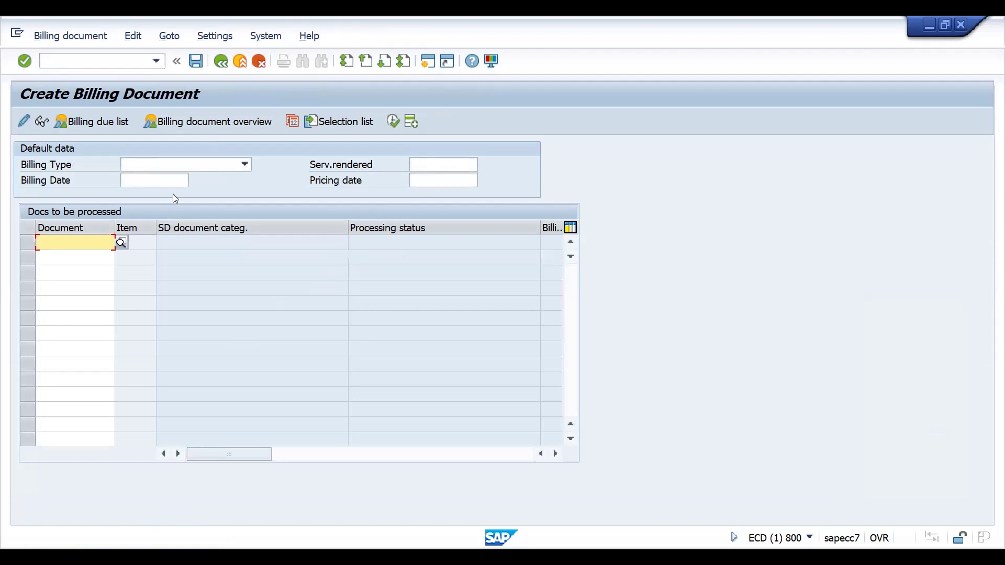
pyautogui.write('20623')
pyautogui.click(202, 162)
pyautogui.press('z')
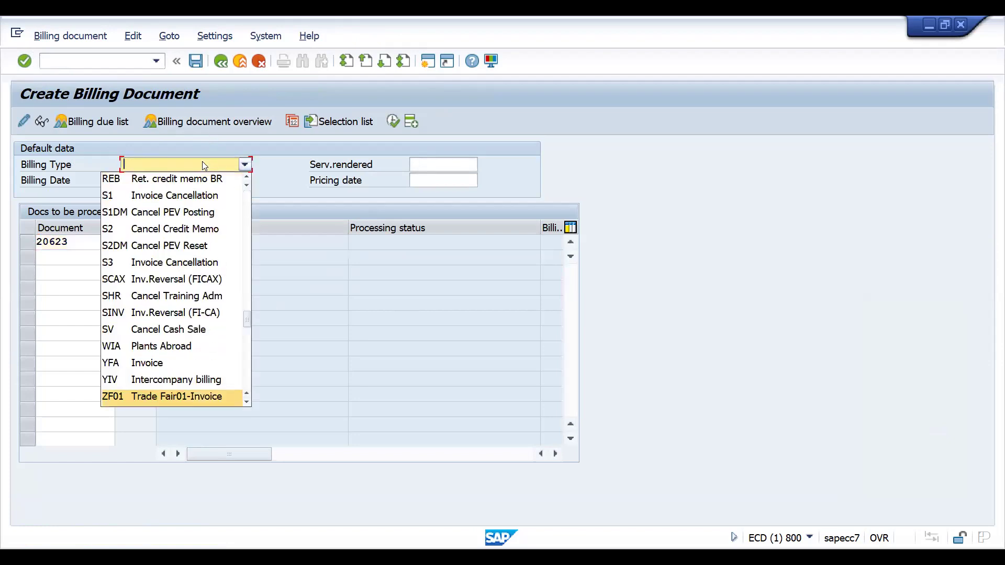
pyautogui.press('Return')
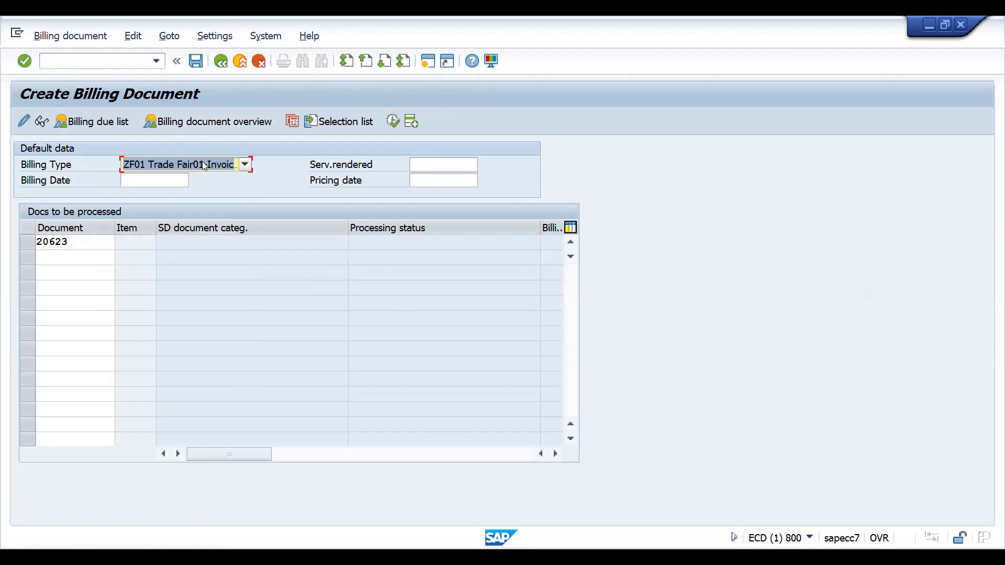
# Create the billing document with type F5 Pro Forma for Order, check its header data and save it.
pyautogui.click(204, 165)
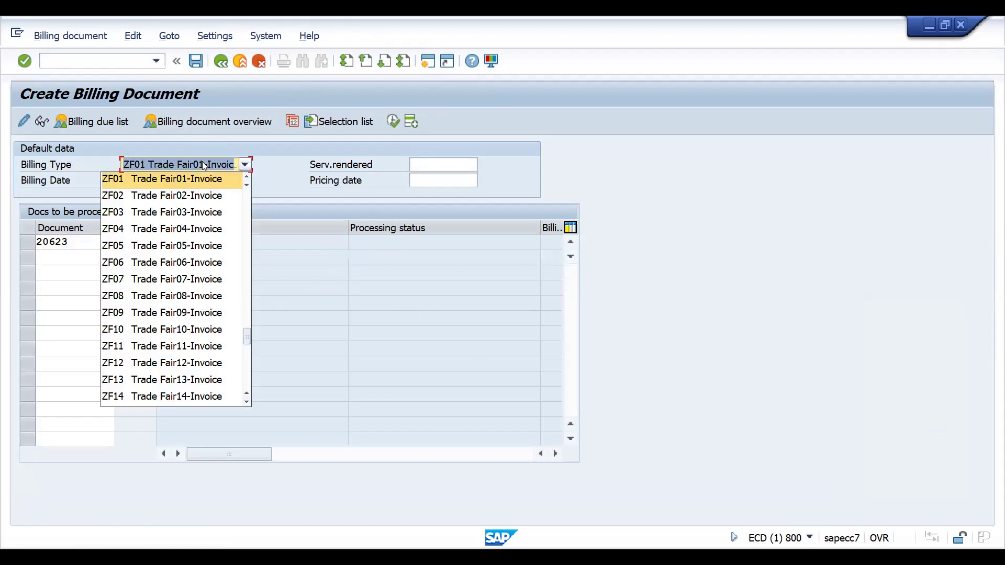
pyautogui.scroll(-15, 204, 166)
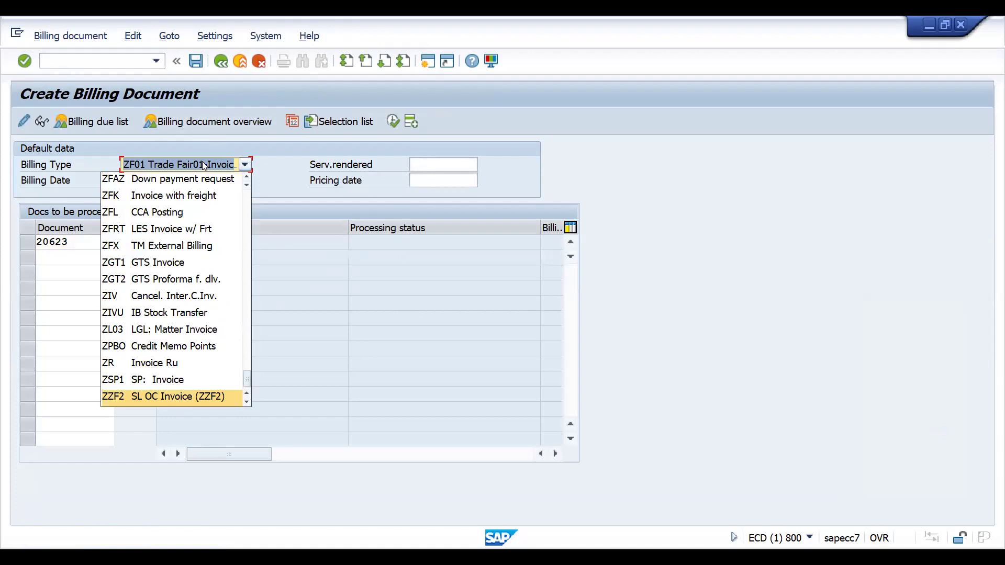
pyautogui.scroll(20, 203, 166)
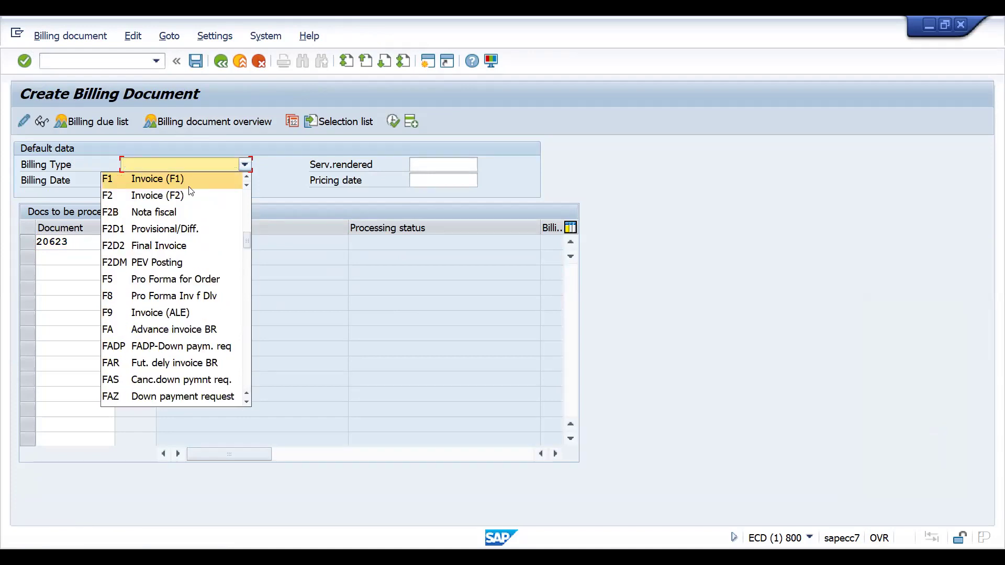
pyautogui.click(149, 278)
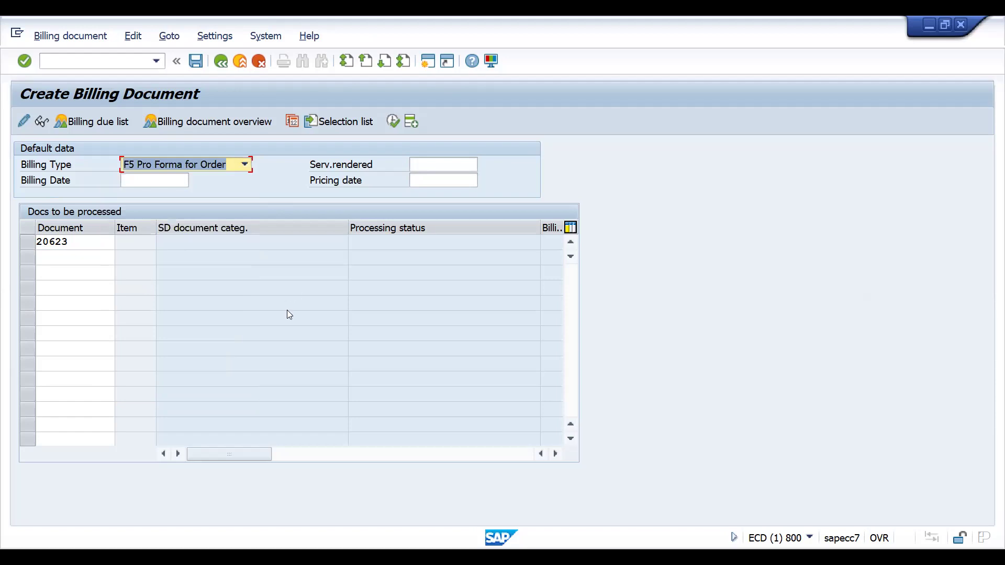
pyautogui.press('Return')
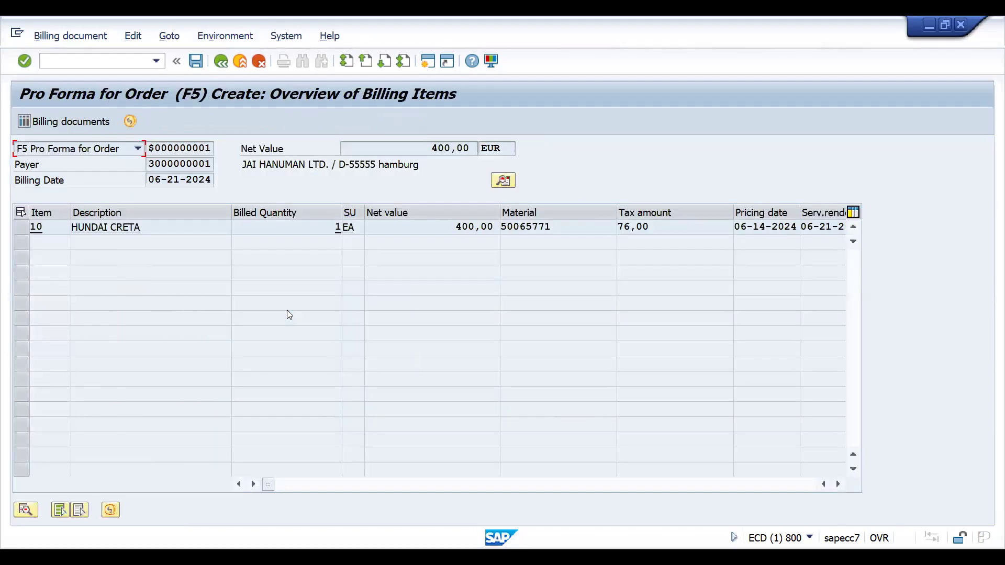
pyautogui.click(503, 180)
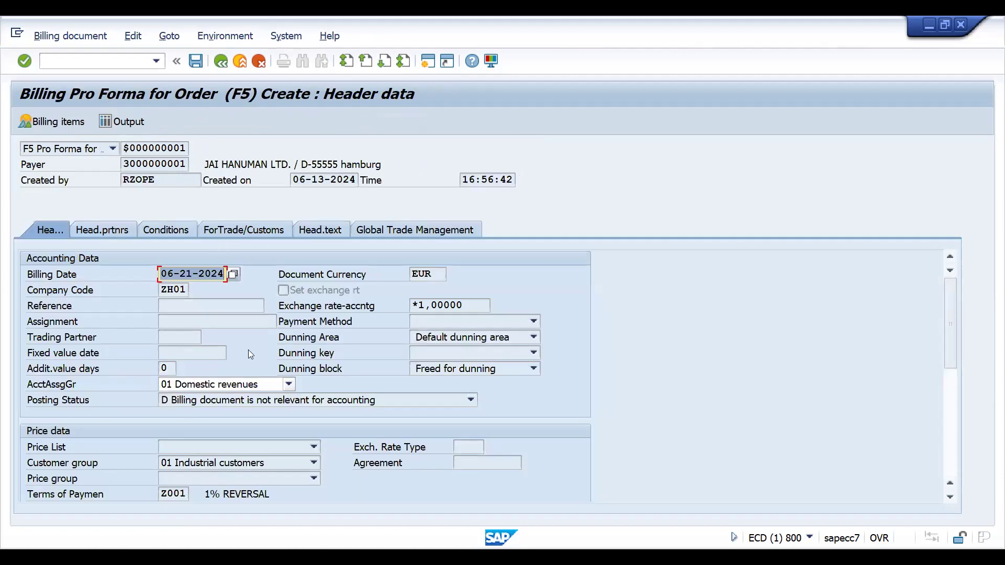
pyautogui.click(196, 61)
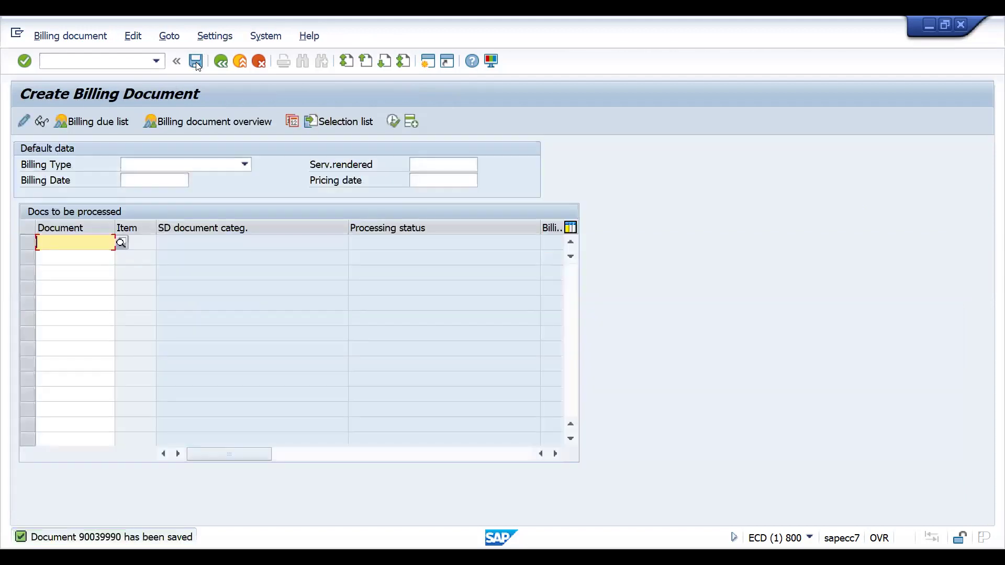
# Display the saved pro forma billing document and open its header data to check the posting status.
pyautogui.click(116, 61)
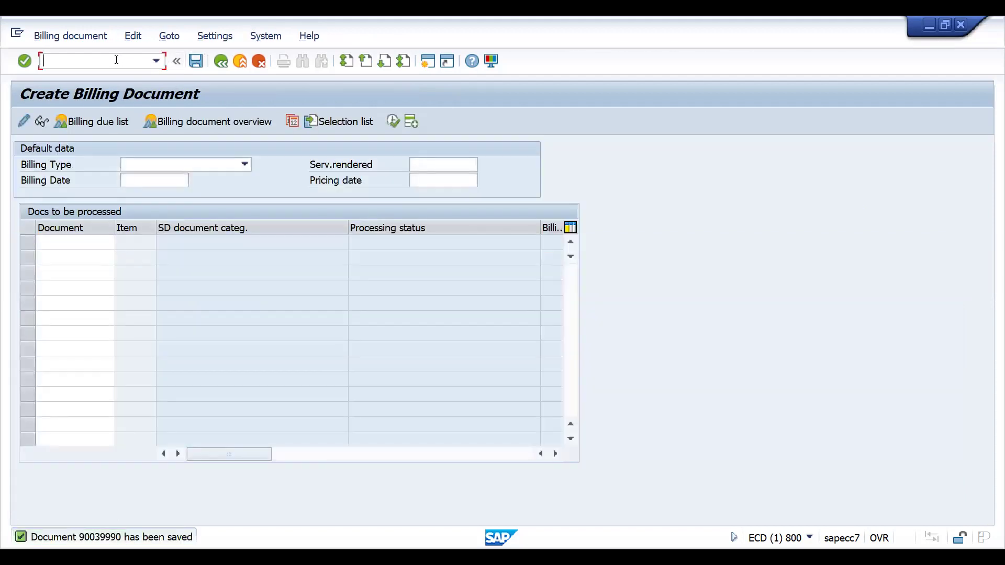
pyautogui.click(83, 36)
pyautogui.click(81, 99)
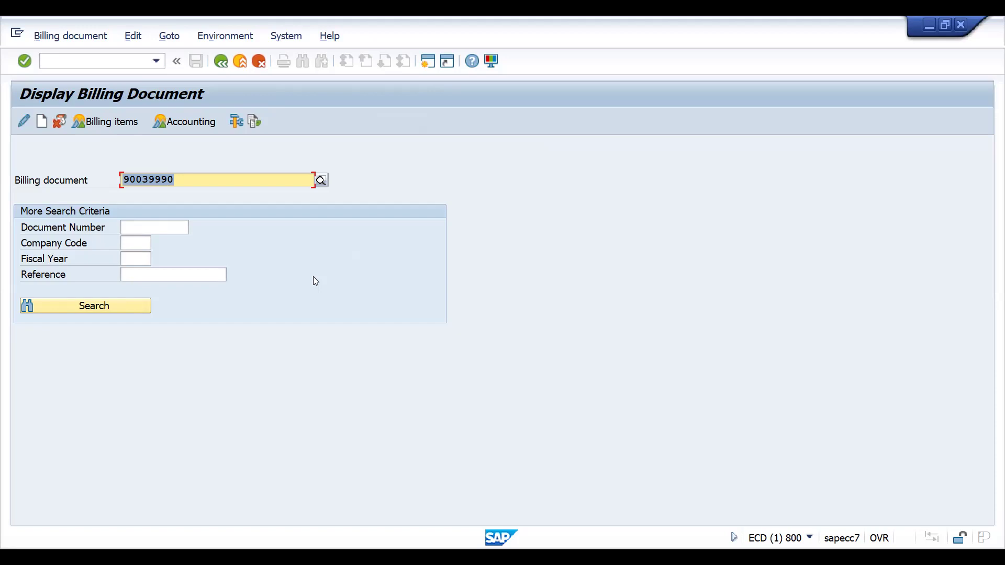
pyautogui.press('Return')
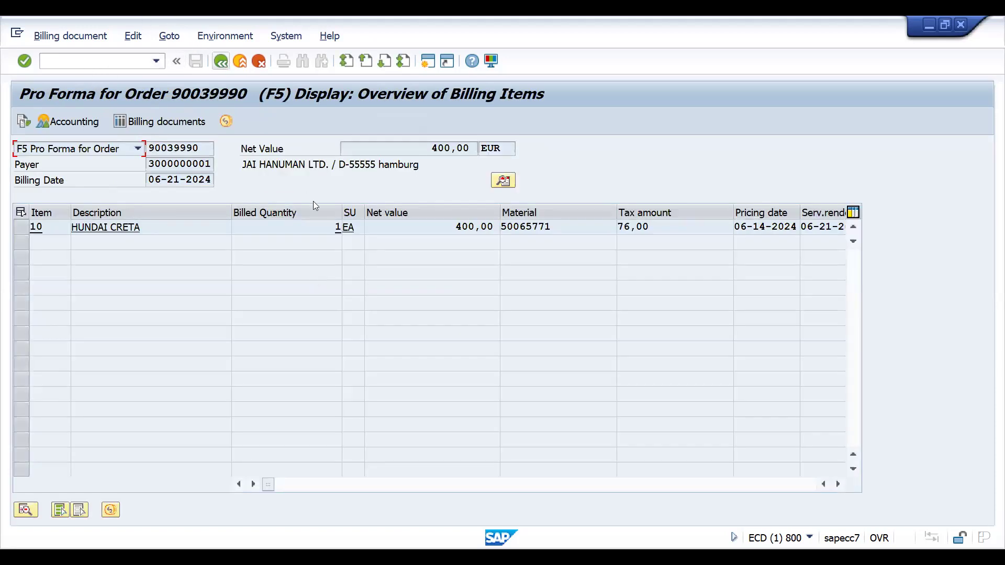
pyautogui.click(496, 183)
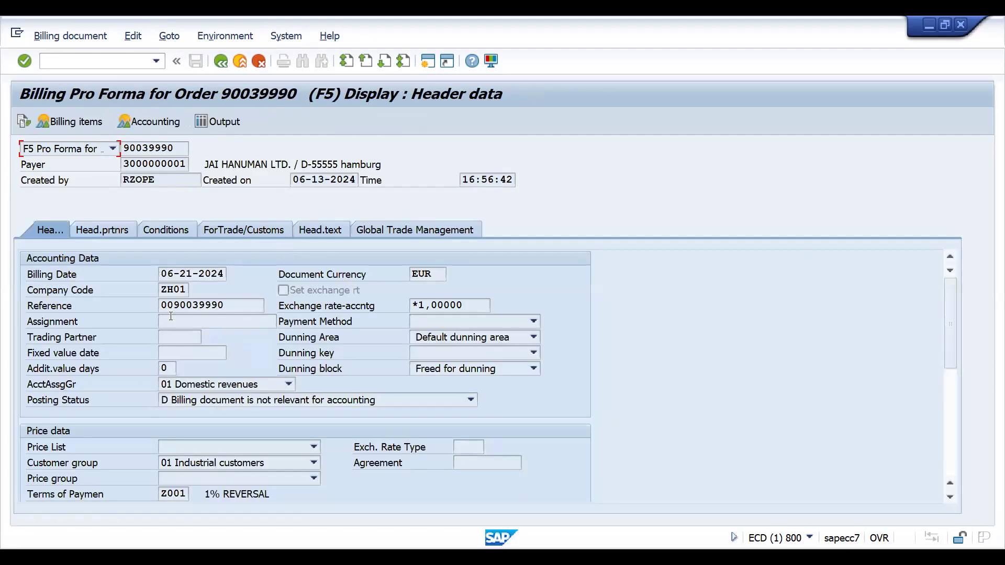
# Open the transaction for creating outbound deliveries with order reference and try to deliver the saved sales order from shipping point ZHS1.
pyautogui.click(66, 62)
pyautogui.write('/nvl01')
pyautogui.press('Return')
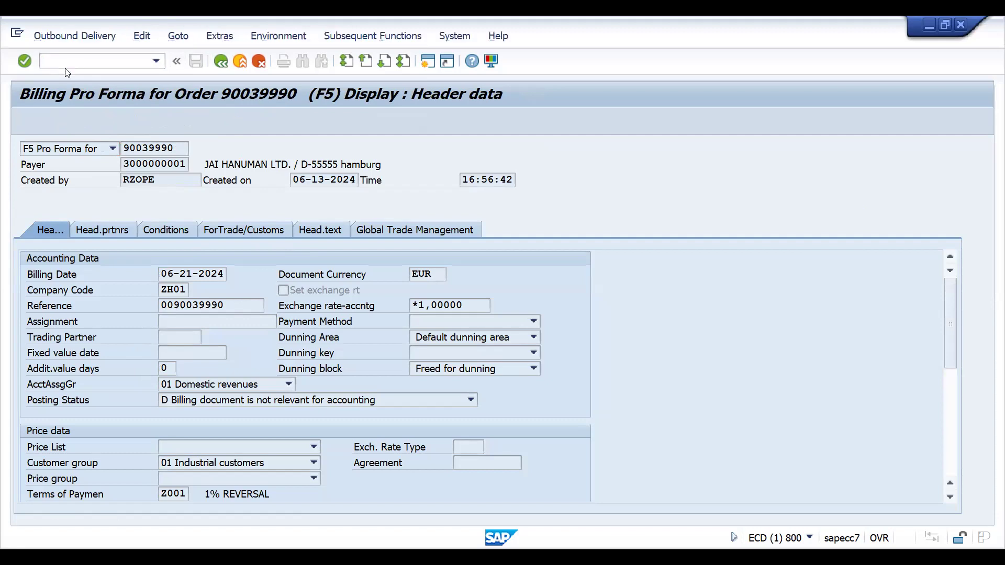
pyautogui.click(171, 183)
pyautogui.press('Down')
pyautogui.press('Return')
pyautogui.press('Return')
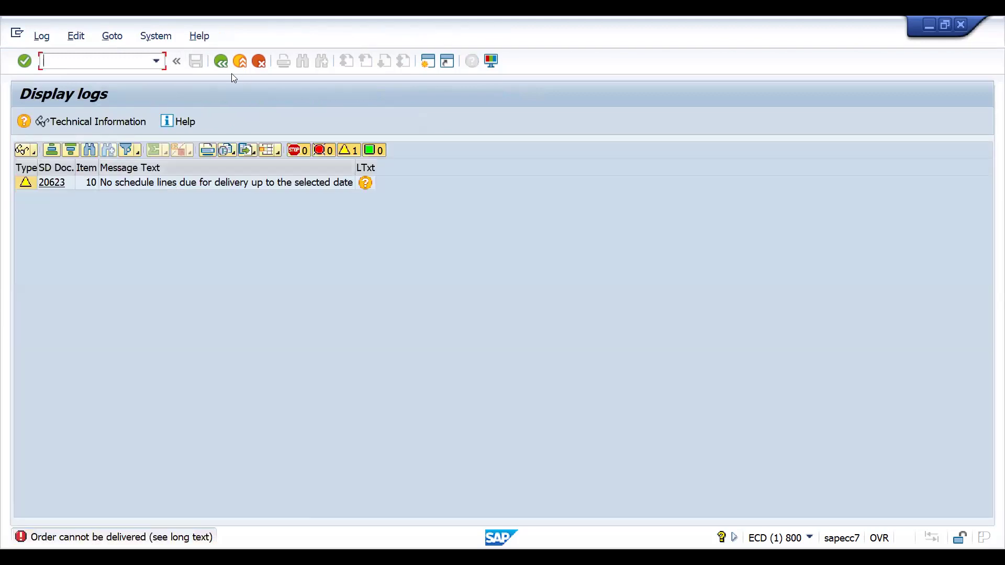
pyautogui.click(220, 62)
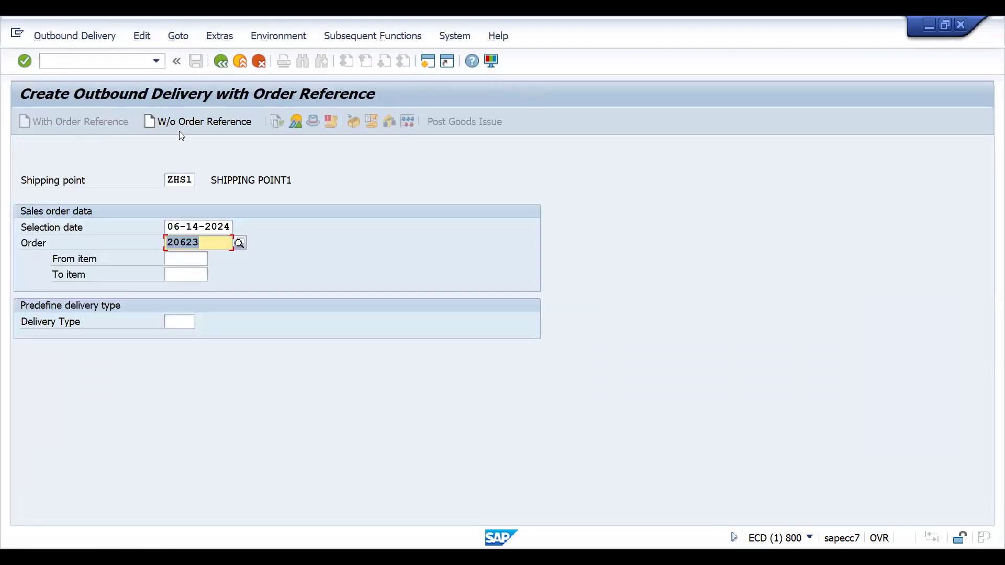
# Set the selection date to 06-27-2024 and create the outbound delivery for the sales order.
pyautogui.click(204, 227)
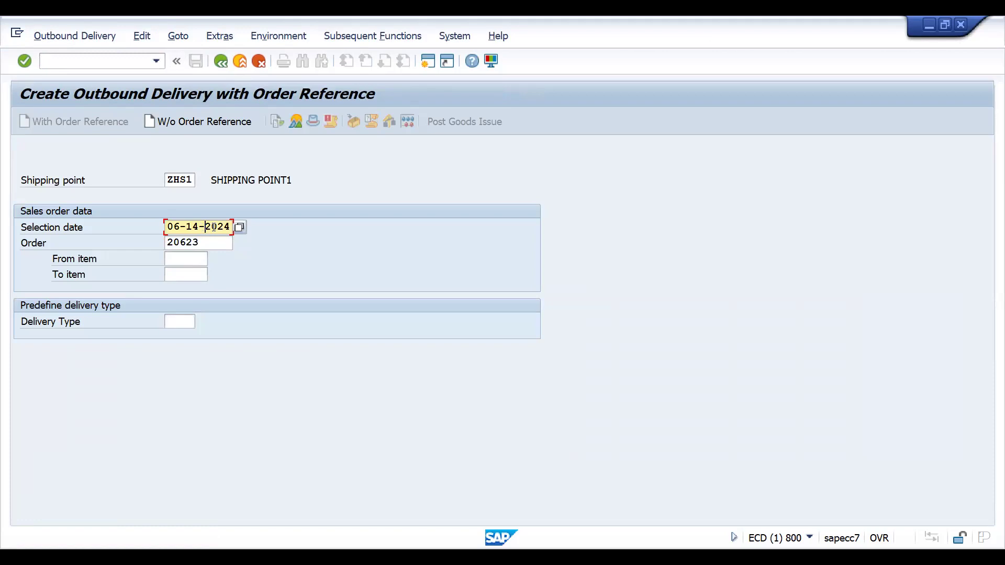
pyautogui.click(240, 228)
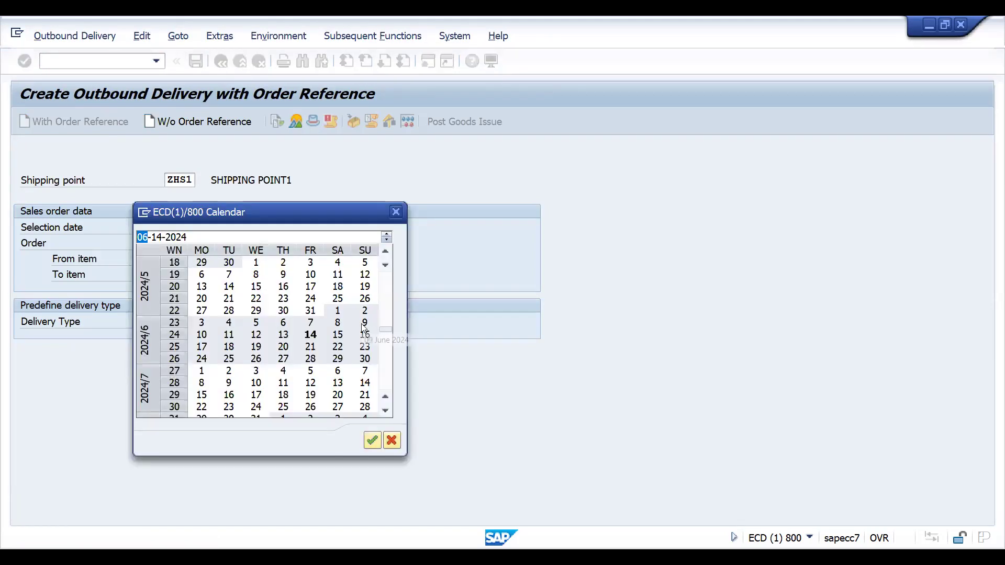
pyautogui.doubleClick(283, 359)
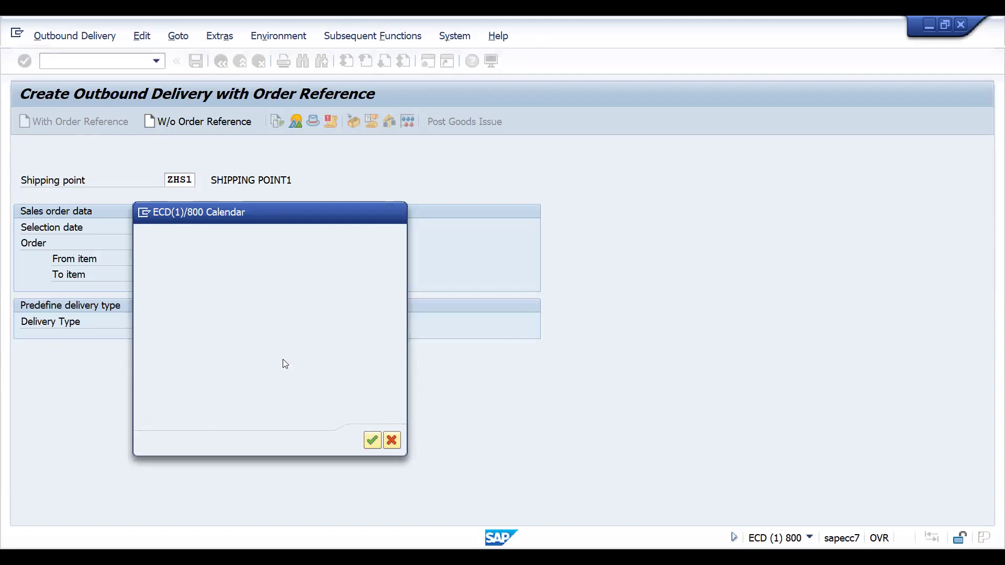
pyautogui.press('Return')
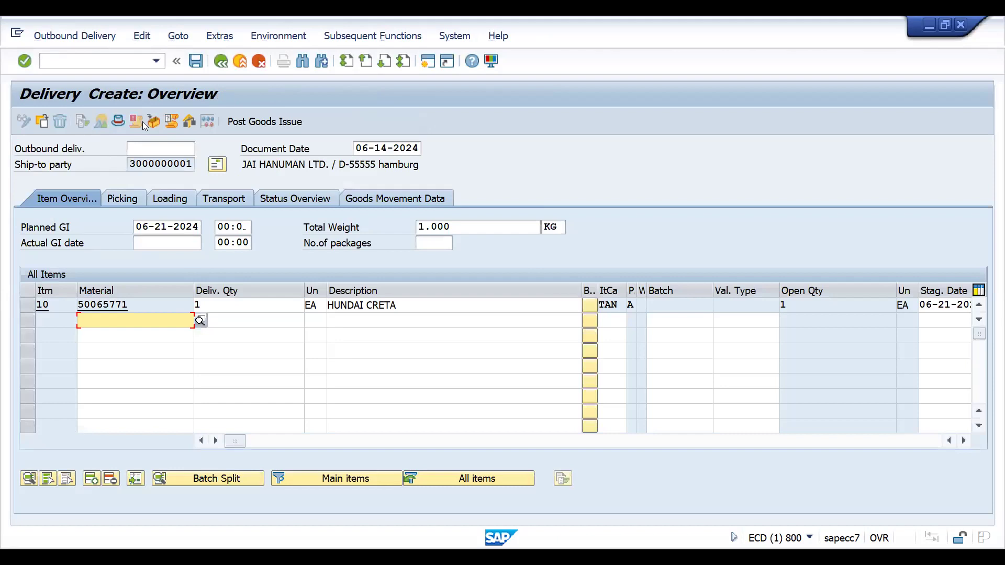
# Enter a picked quantity of 1 for the HUNDAI CRETA item and post the delivery's goods issue.
pyautogui.click(126, 198)
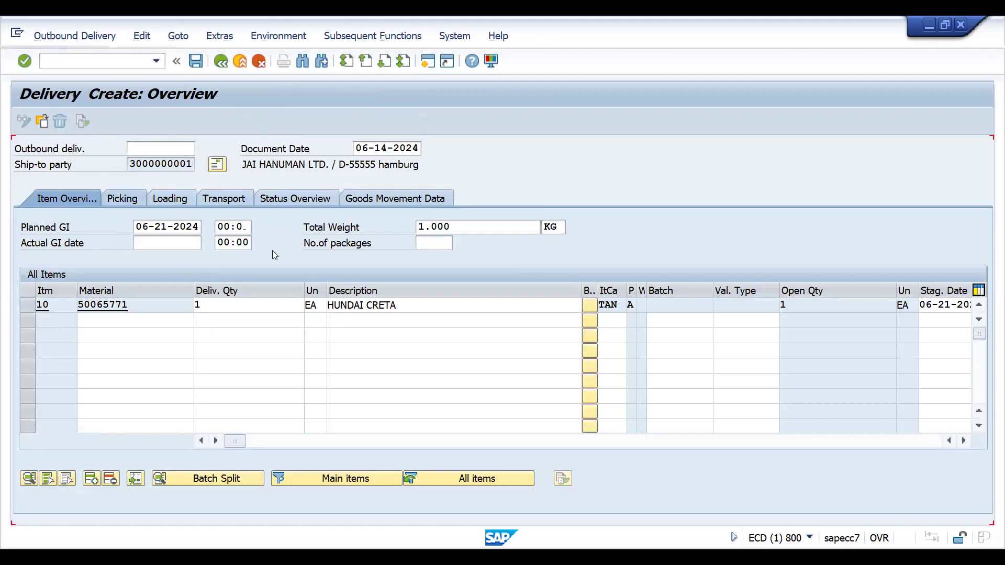
pyautogui.click(238, 305)
pyautogui.press('Down')
pyautogui.press('Tab')
pyautogui.press('Tab')
pyautogui.press('Tab')
pyautogui.write('1')
pyautogui.press('Return')
pyautogui.click(255, 120)
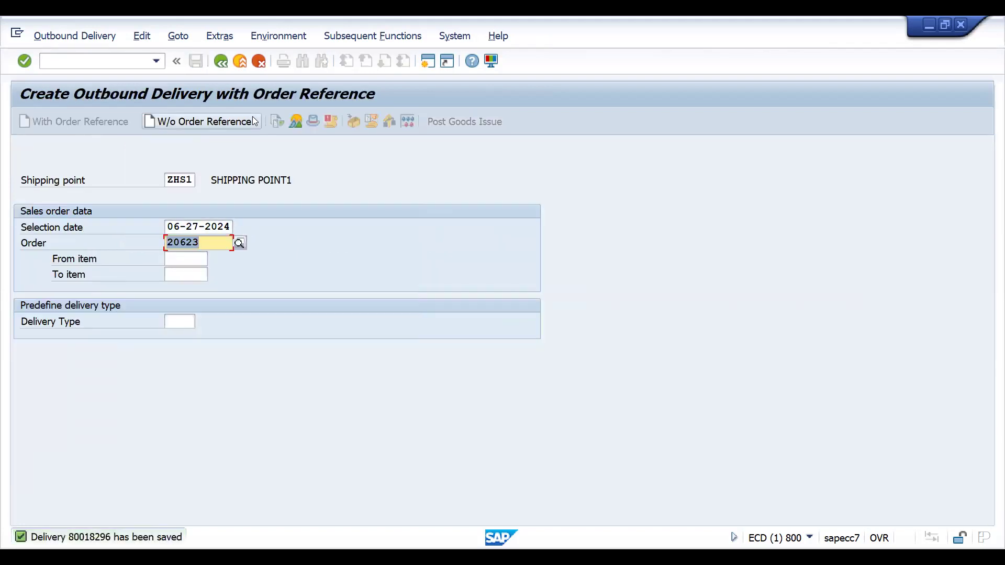
# Open transaction VF01 to bill the saved delivery.
pyautogui.click(76, 62)
pyautogui.write('/nvf')
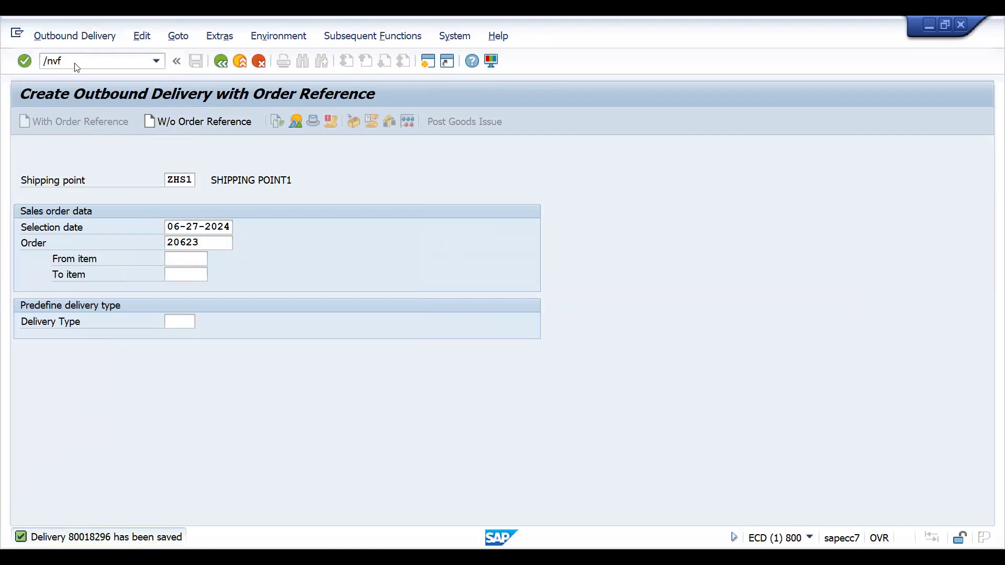
pyautogui.press('Escape')
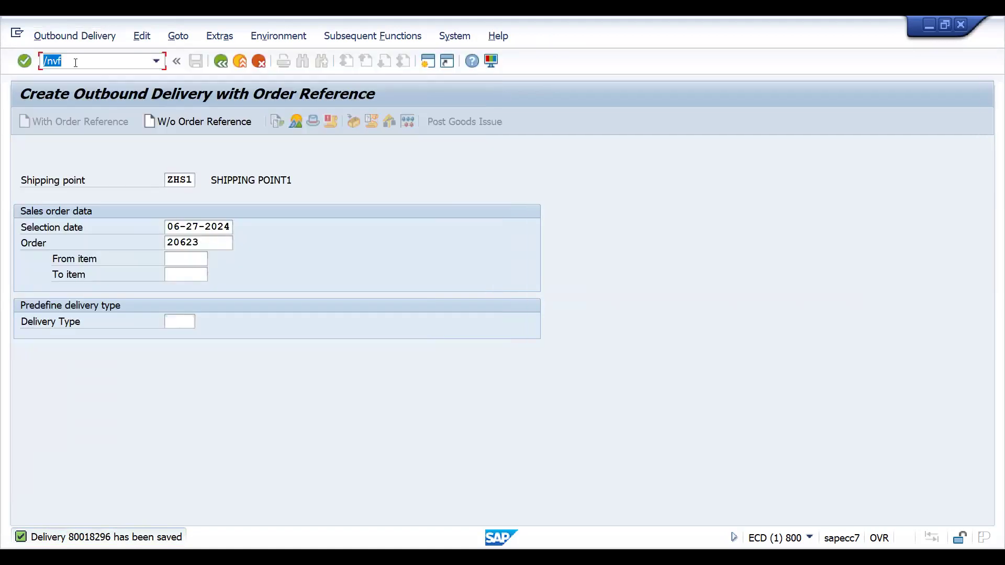
pyautogui.write('/nvf01')
pyautogui.press('Return')
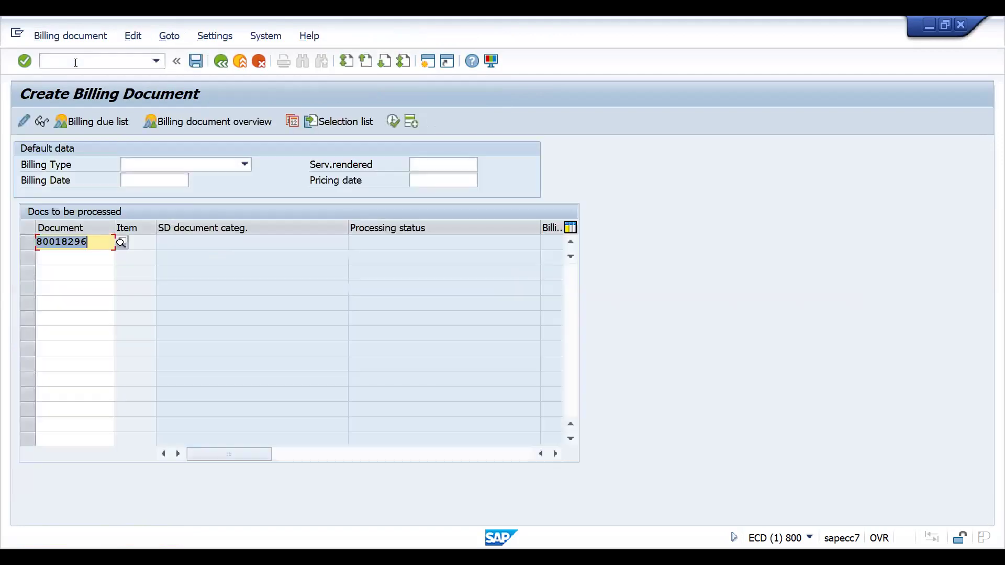
# Create the delivery's billing document with type F8 Pro Forma Inv f Dlv, check the posting status in its header data and save it.
pyautogui.click(181, 165)
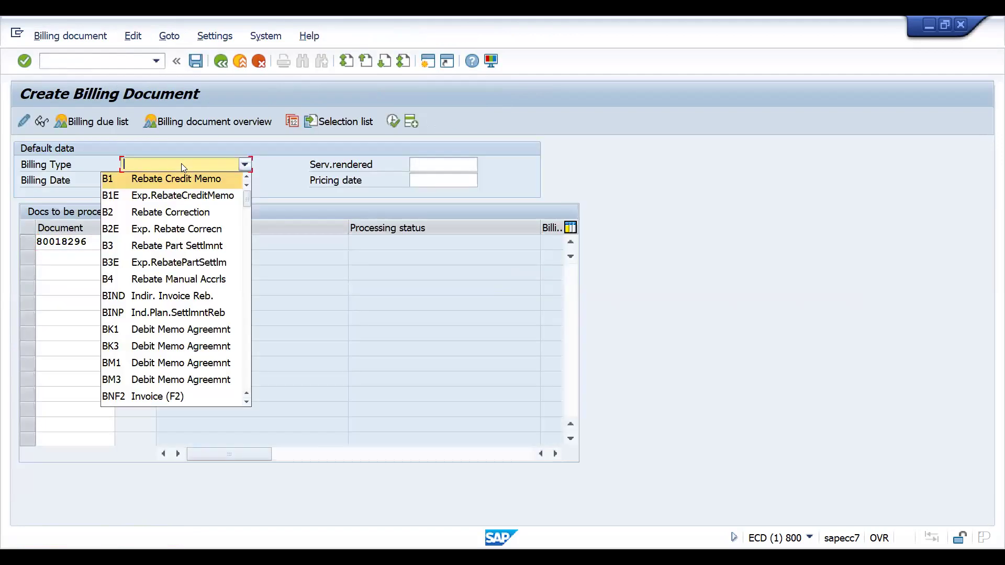
pyautogui.press('f')
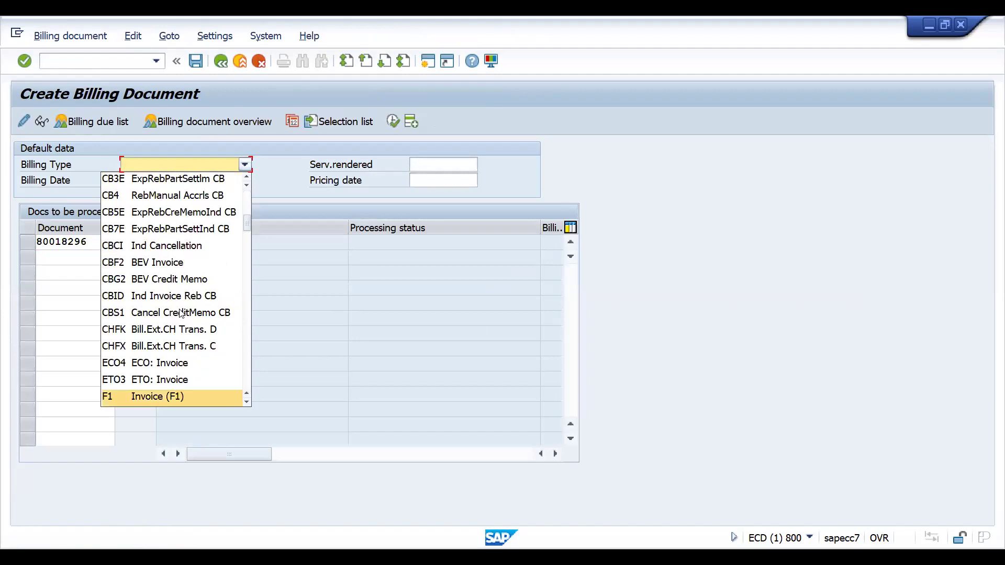
pyautogui.press('Down')
pyautogui.press('Down')
pyautogui.press('Down')
pyautogui.press('Down')
pyautogui.press('Down')
pyautogui.press('Down')
pyautogui.press('Down')
pyautogui.press('Return')
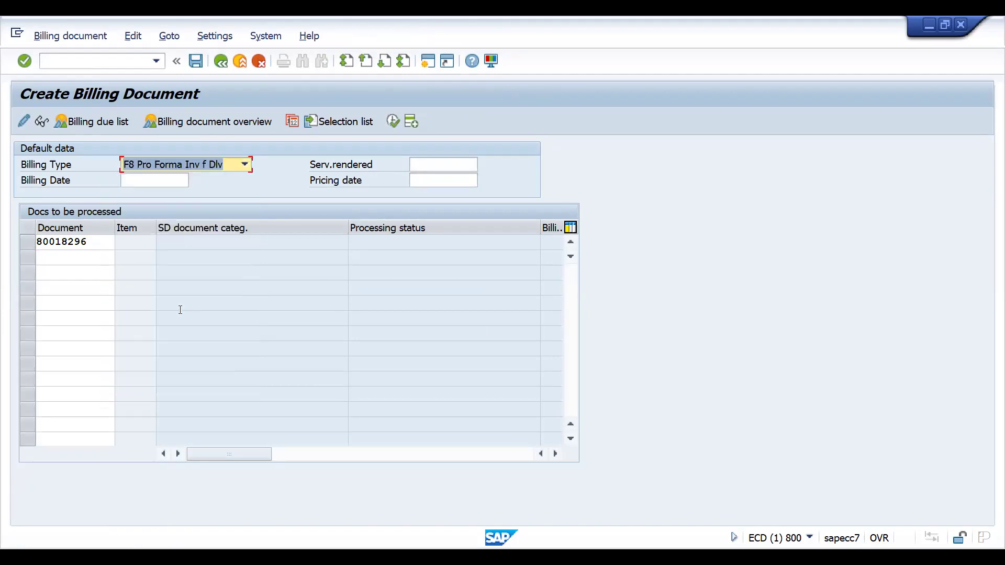
pyautogui.press('Return')
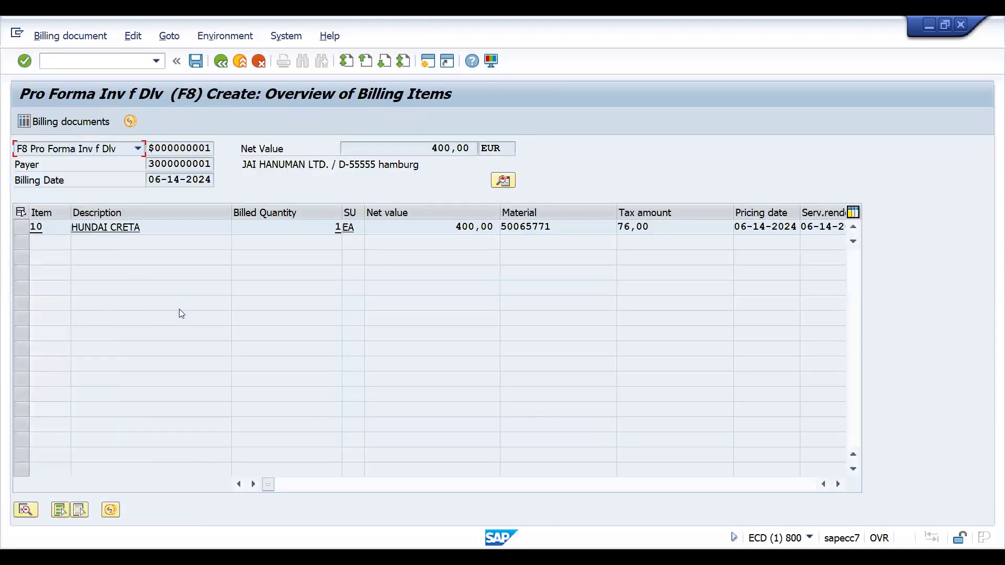
pyautogui.click(503, 183)
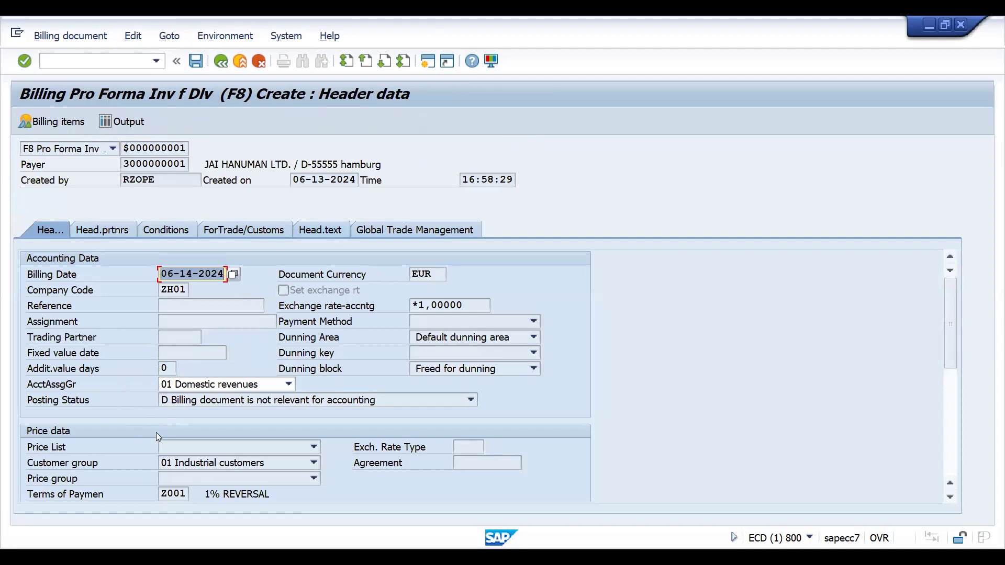
pyautogui.click(199, 66)
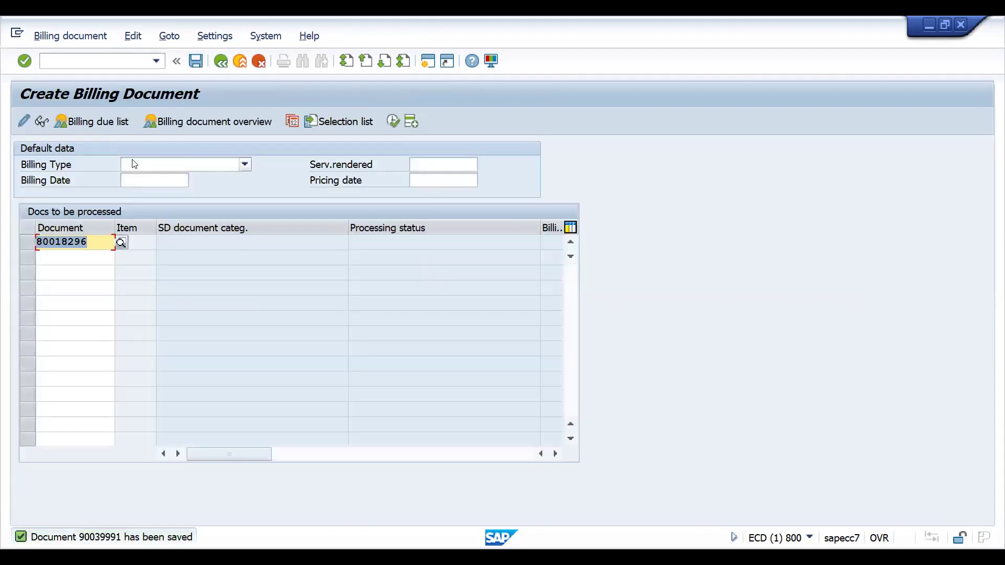
# Create and save a second F8 pro forma invoice for the same delivery.
pyautogui.click(146, 168)
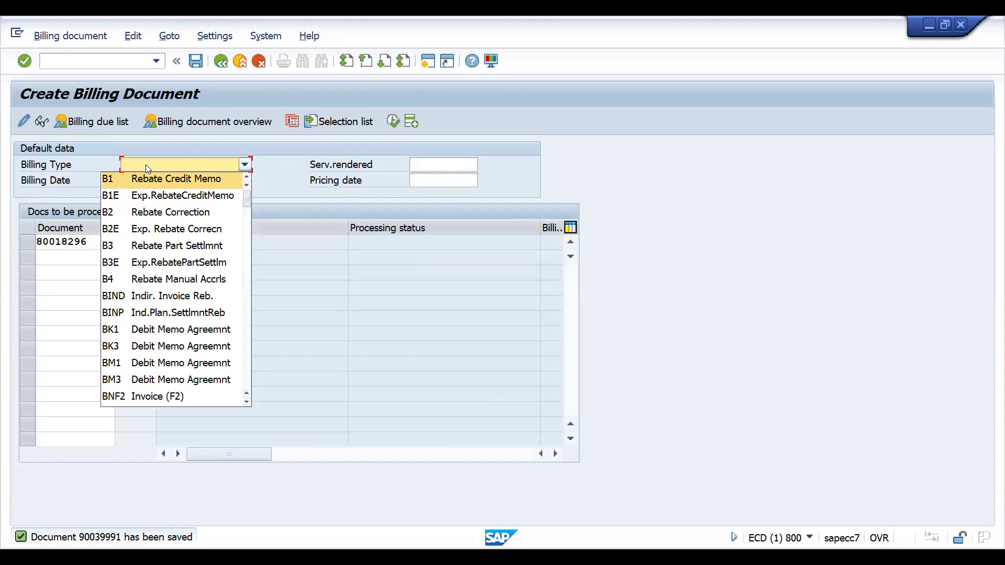
pyautogui.press('End')
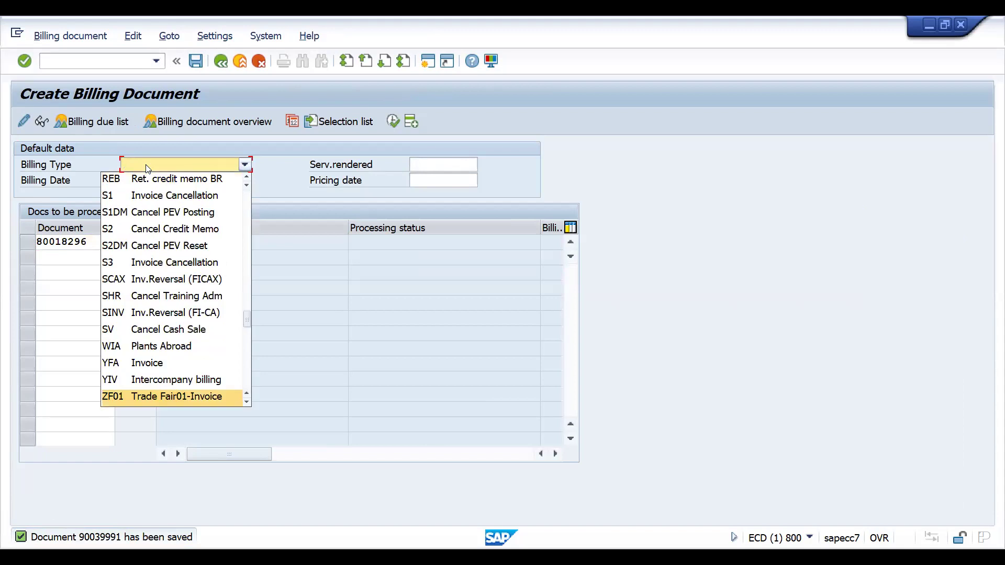
pyautogui.write('f8')
pyautogui.press('Return')
pyautogui.press('Return')
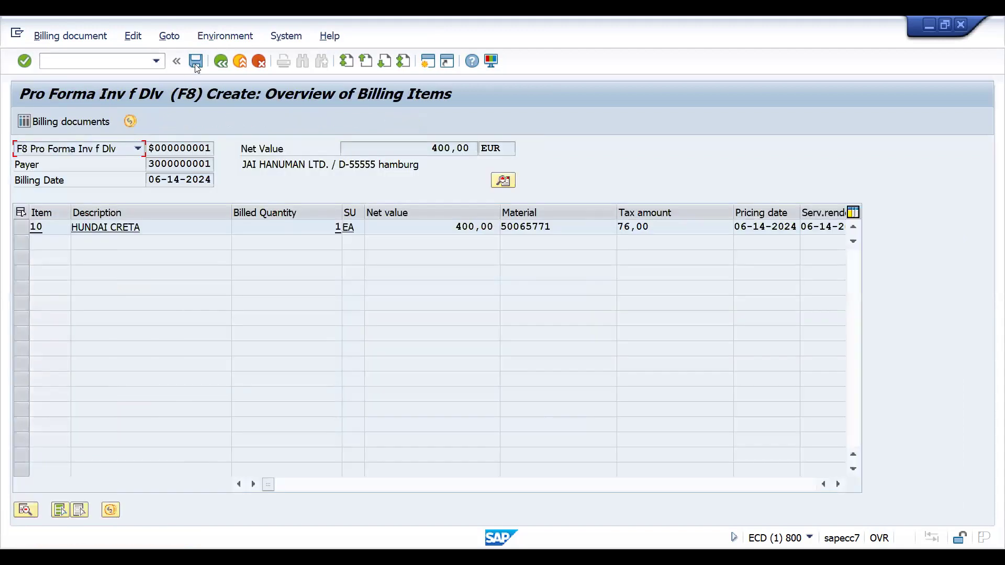
pyautogui.click(196, 61)
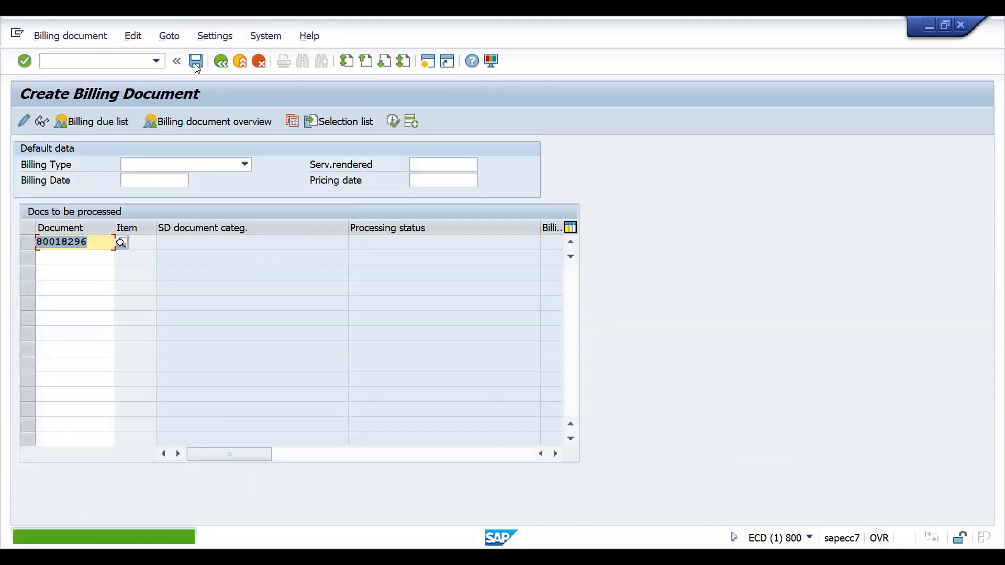
# Open transaction VA03 and examine the sales order's document flow for the delivery and pro forma invoices.
pyautogui.click(63, 59)
pyautogui.write('/nvf')
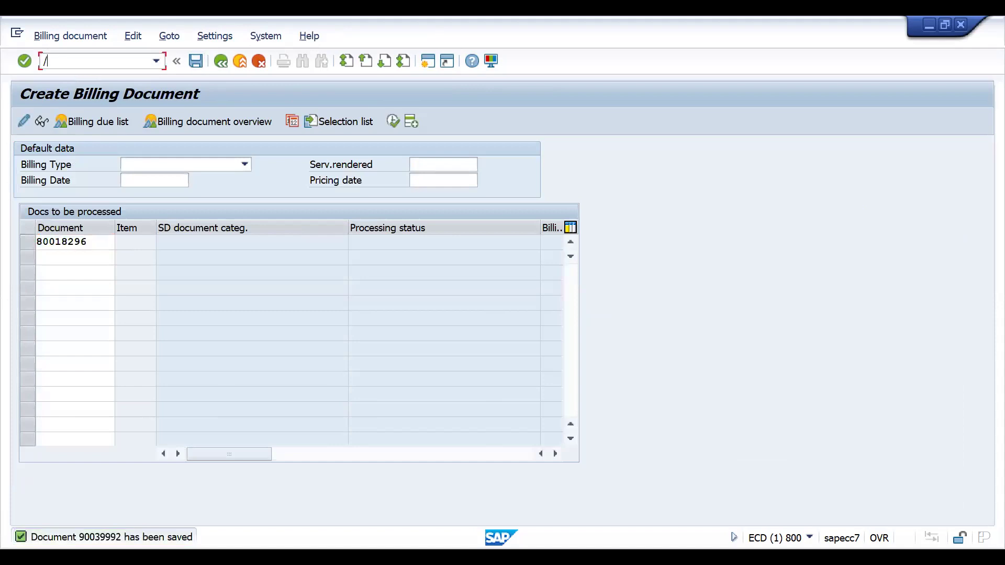
pyautogui.press('BackSpace')
pyautogui.write('a03')
pyautogui.press('Return')
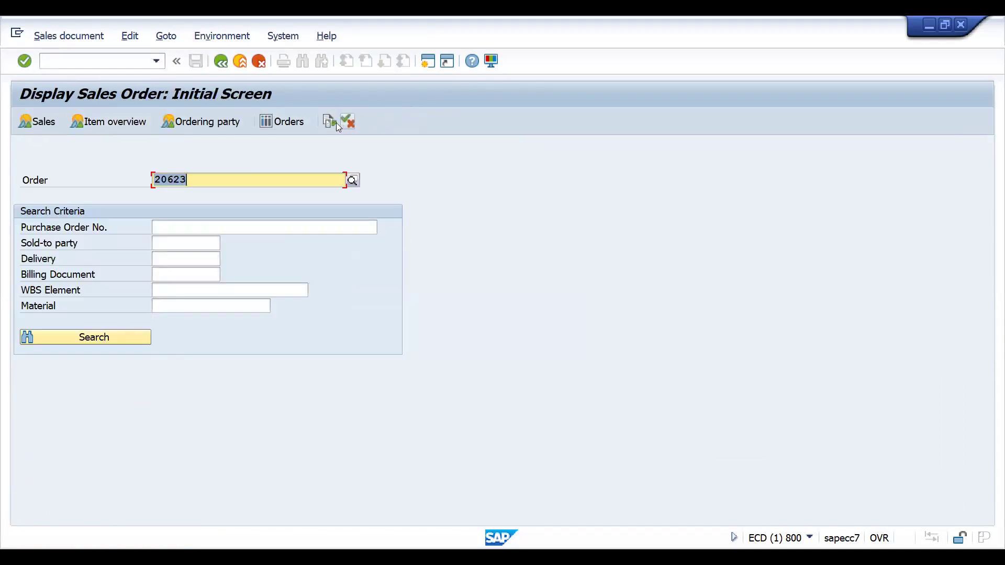
pyautogui.click(336, 122)
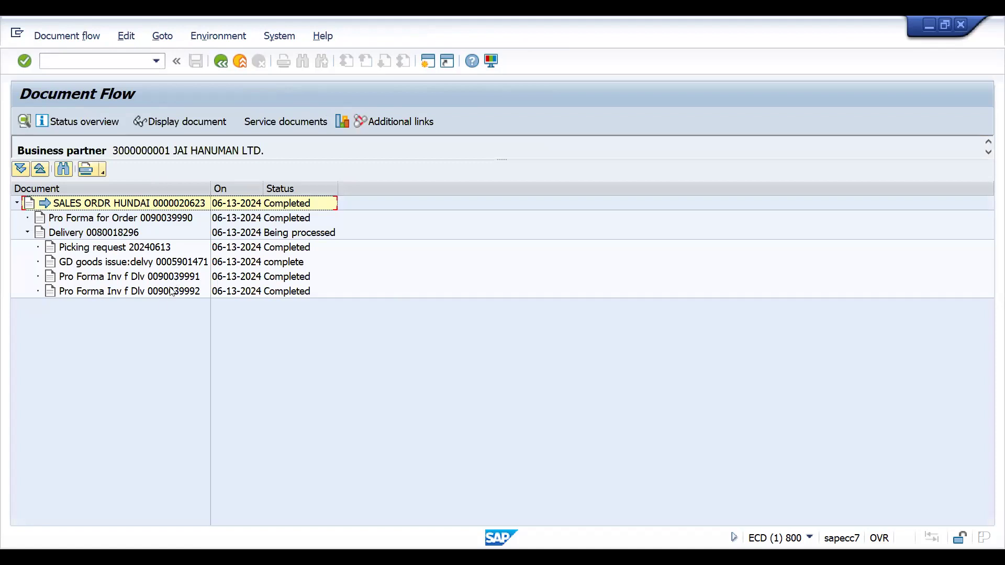
pyautogui.click(220, 62)
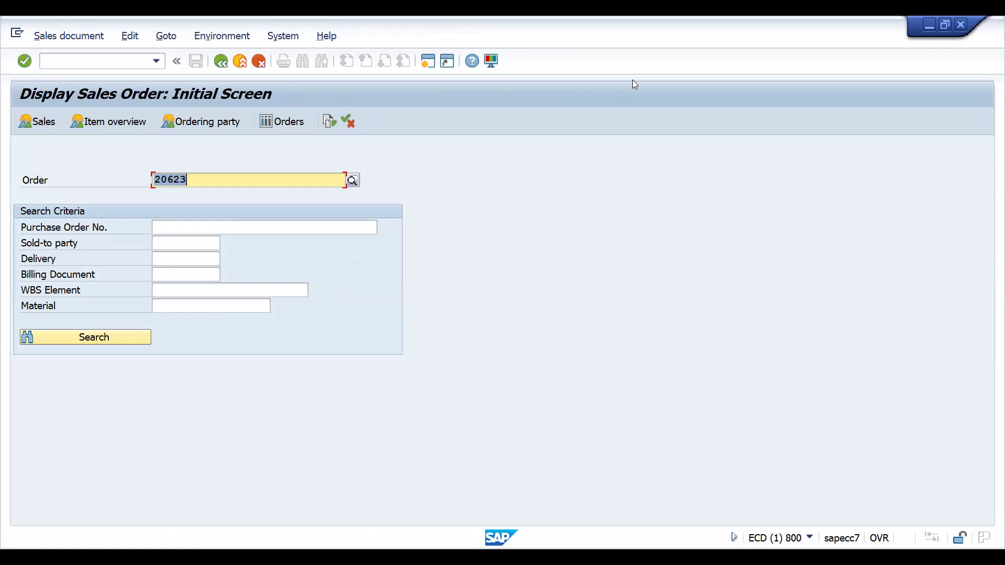
# Switch to the browser and look through the instructor's Udemy courses, including page 3 of the list.
pyautogui.hotkey('alt', 'Tab')
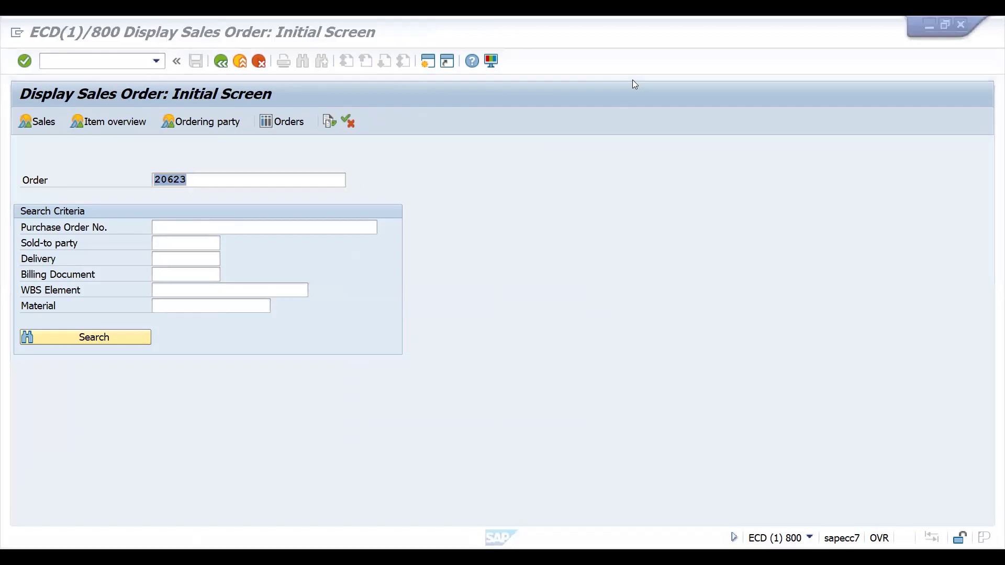
pyautogui.moveTo(988, 214); pyautogui.dragTo(989, 450)
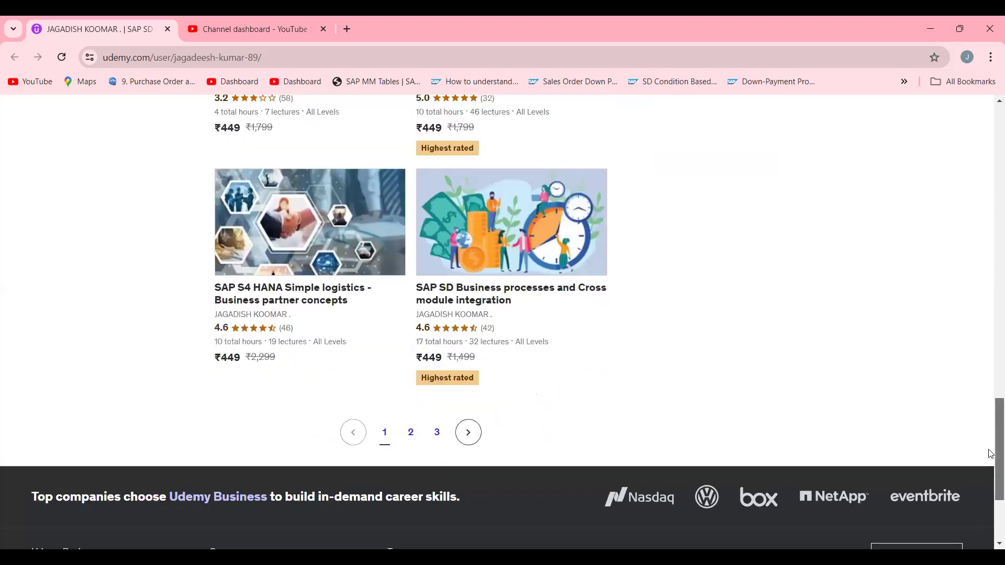
pyautogui.click(438, 422)
pyautogui.moveTo(991, 392); pyautogui.dragTo(991, 304)
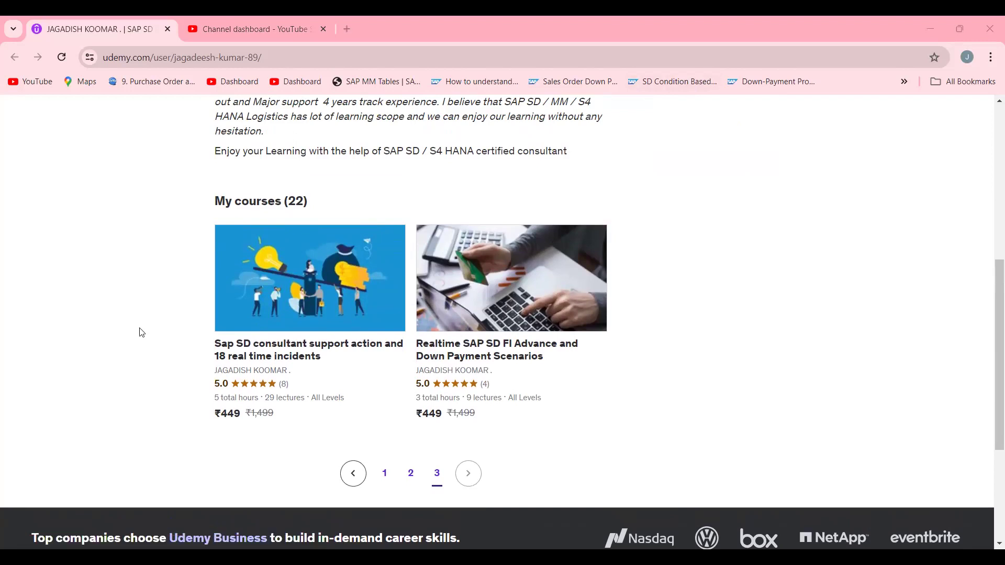
# Show the SAP SD / S4 HANA coaching channel's public page from YouTube Studio and return to the presentation slide.
pyautogui.click(243, 25)
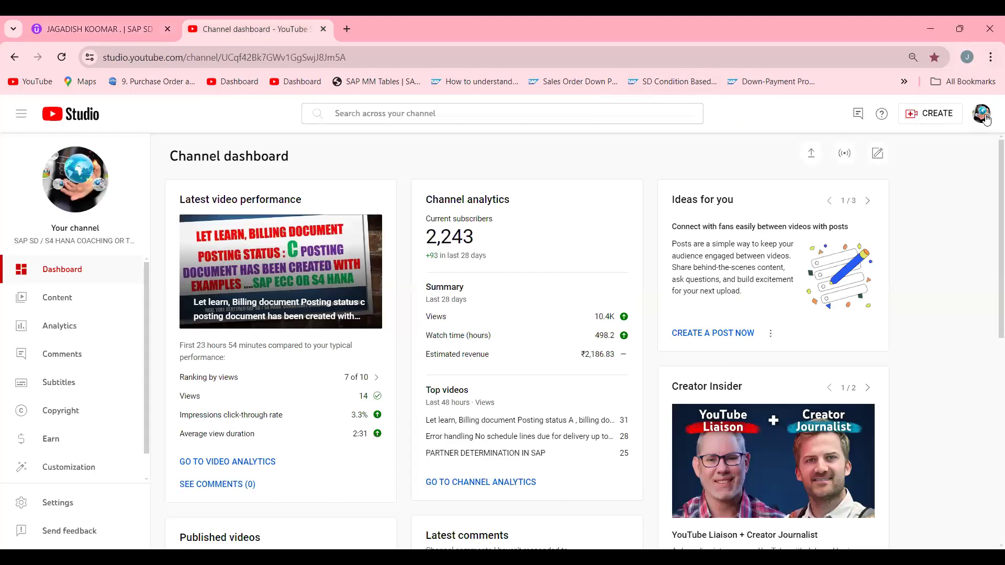
pyautogui.click(981, 113)
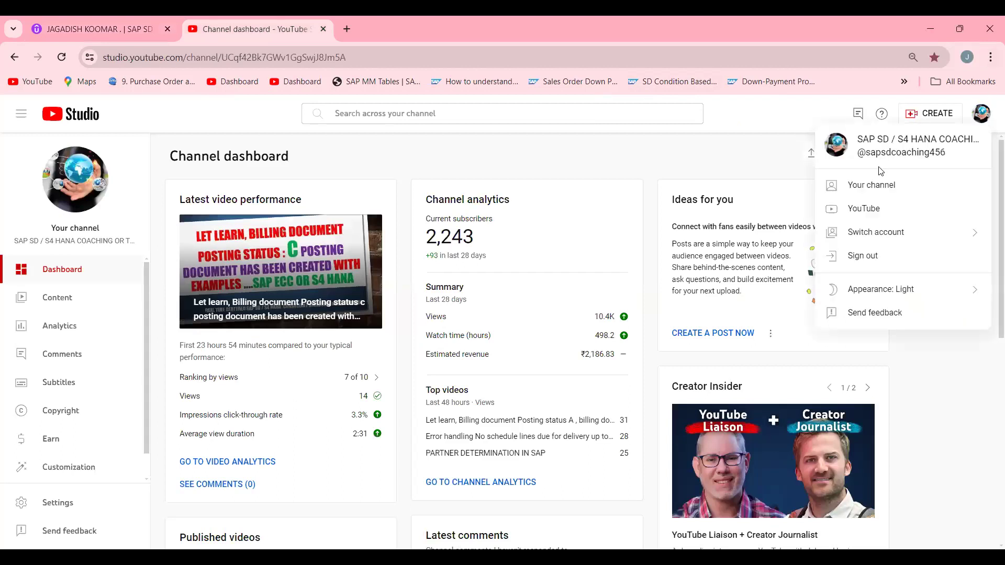
pyautogui.click(867, 188)
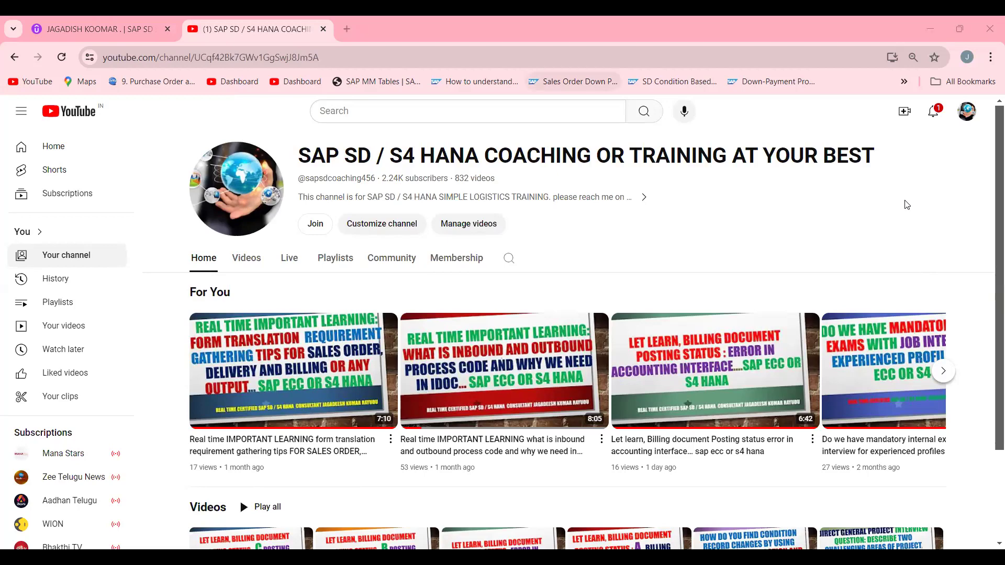
pyautogui.hotkey('alt', 'Tab')
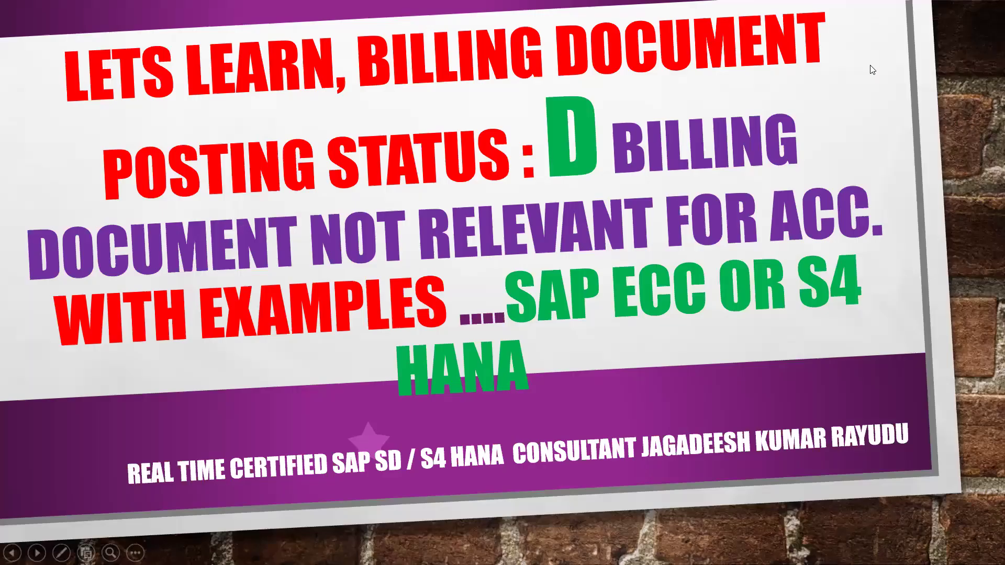